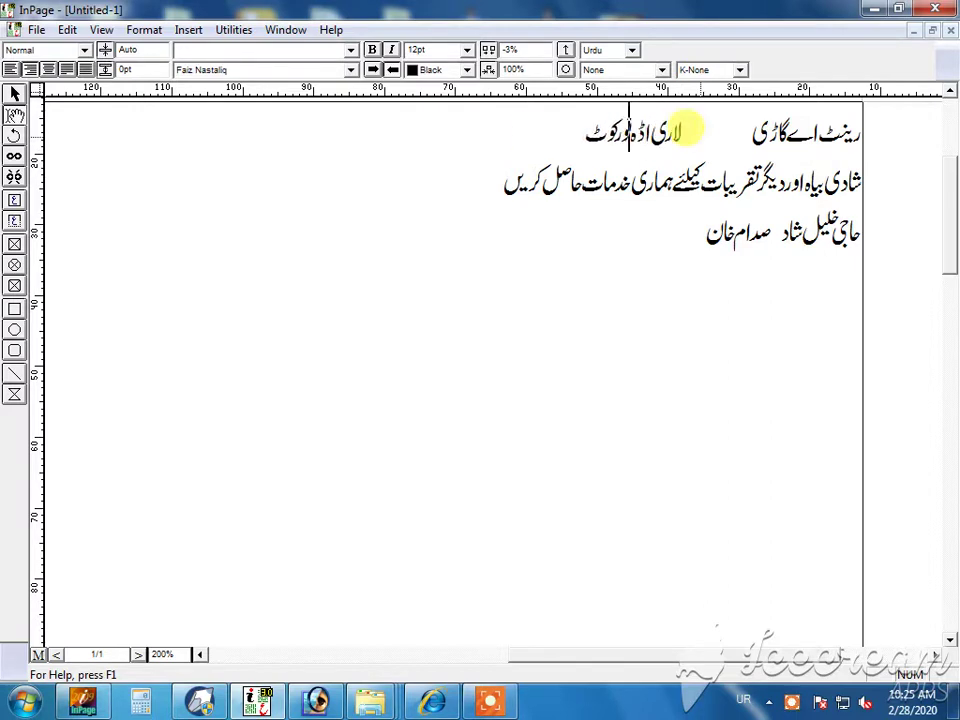
- Export the InPage Urdu lines as Untitled-1.pdf with text as curves, then switch to CorelDRAW
{"action": "left_click", "coordinate": [36, 30]}
{"action": "left_click", "coordinate": [82, 159]}
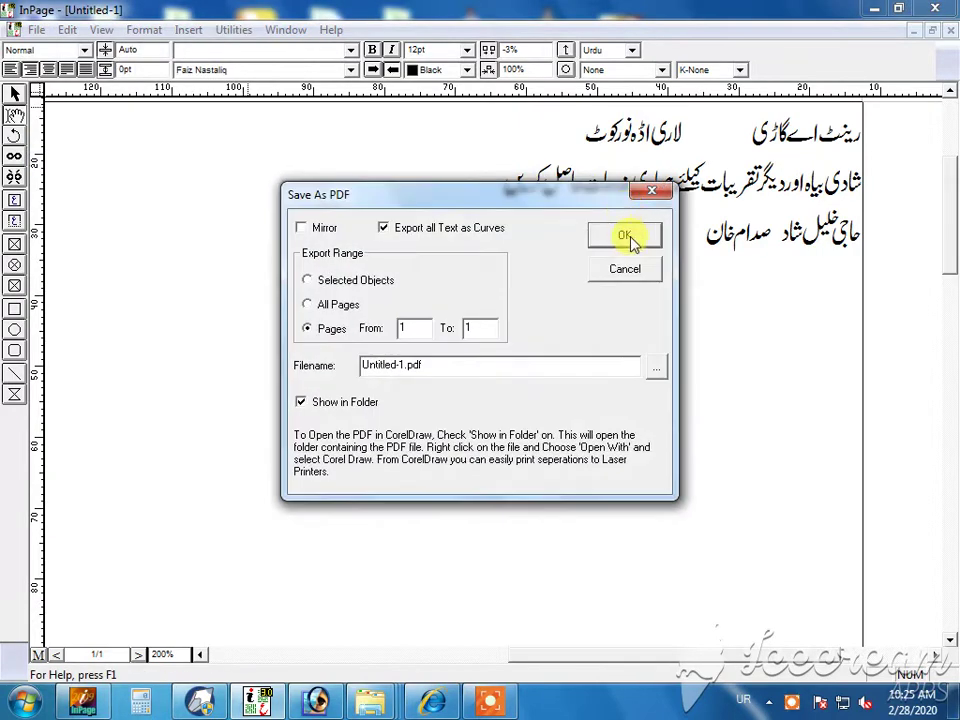
{"action": "left_click", "coordinate": [630, 237]}
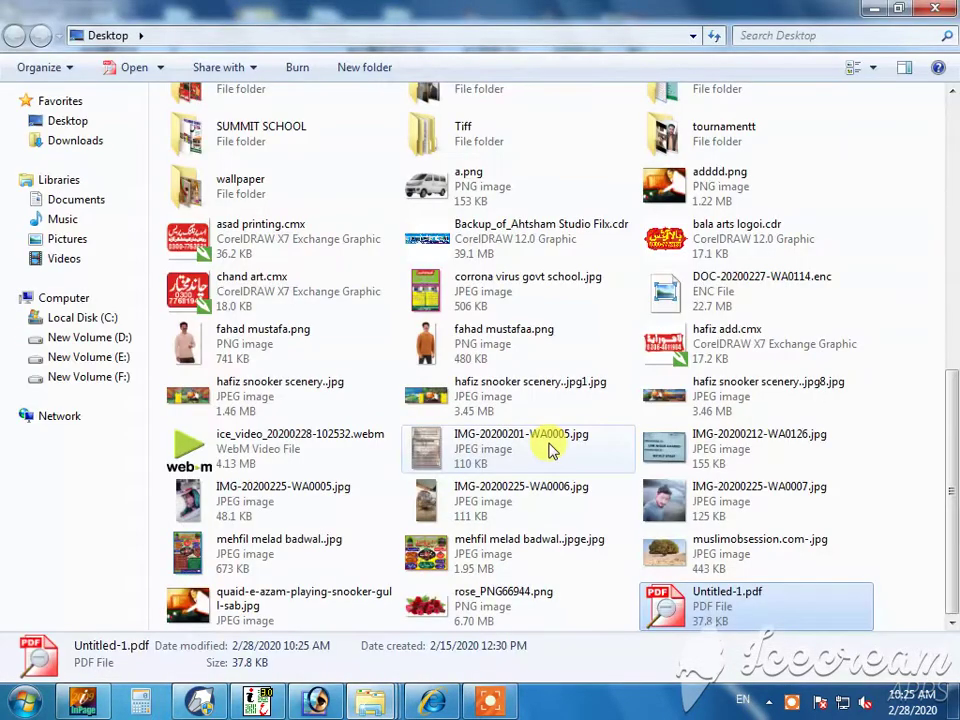
{"action": "left_click", "coordinate": [197, 703]}
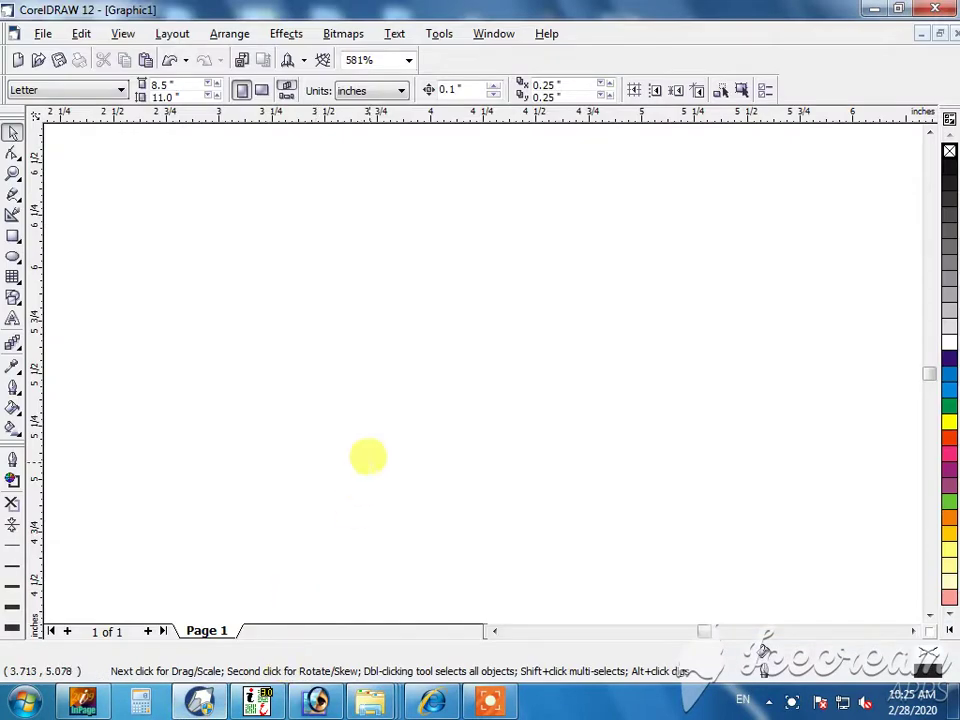
- Draw a 3.5 × 2 inch rectangle centred on the page
{"action": "key", "text": "F3"}
{"action": "key", "text": "F3"}
{"action": "left_click", "coordinate": [13, 236]}
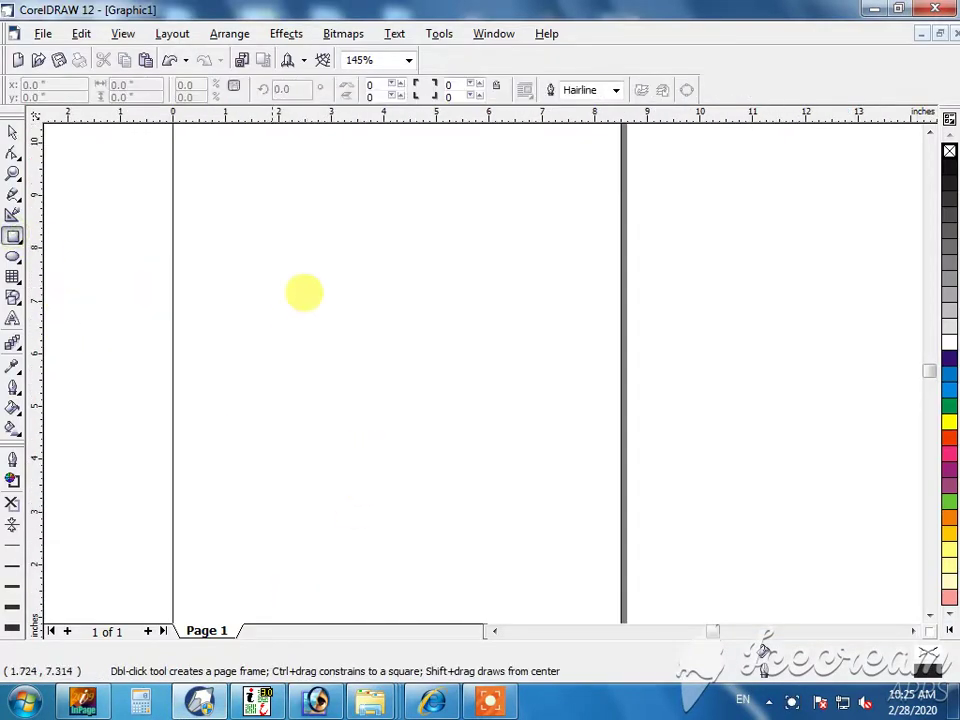
{"action": "left_click_drag", "start_coordinate": [291, 293], "coordinate": [651, 541]}
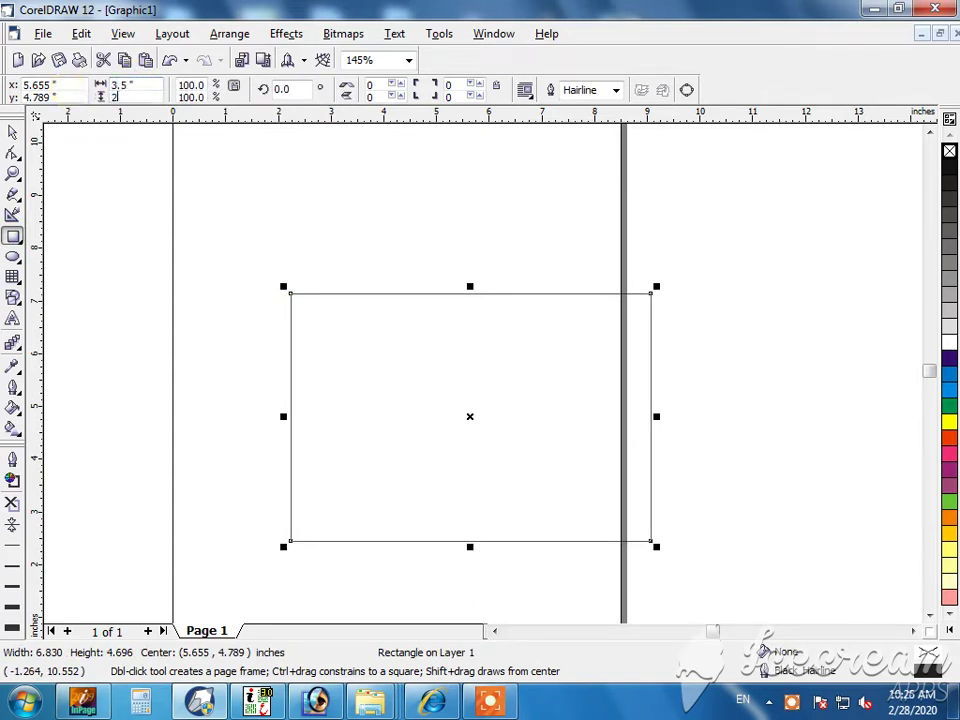
{"action": "key", "text": "Return"}
{"action": "key", "text": "p"}
- Shrink the rectangle inward to about 3.195 × 1.838 inches
{"action": "key", "text": "shift+F2"}
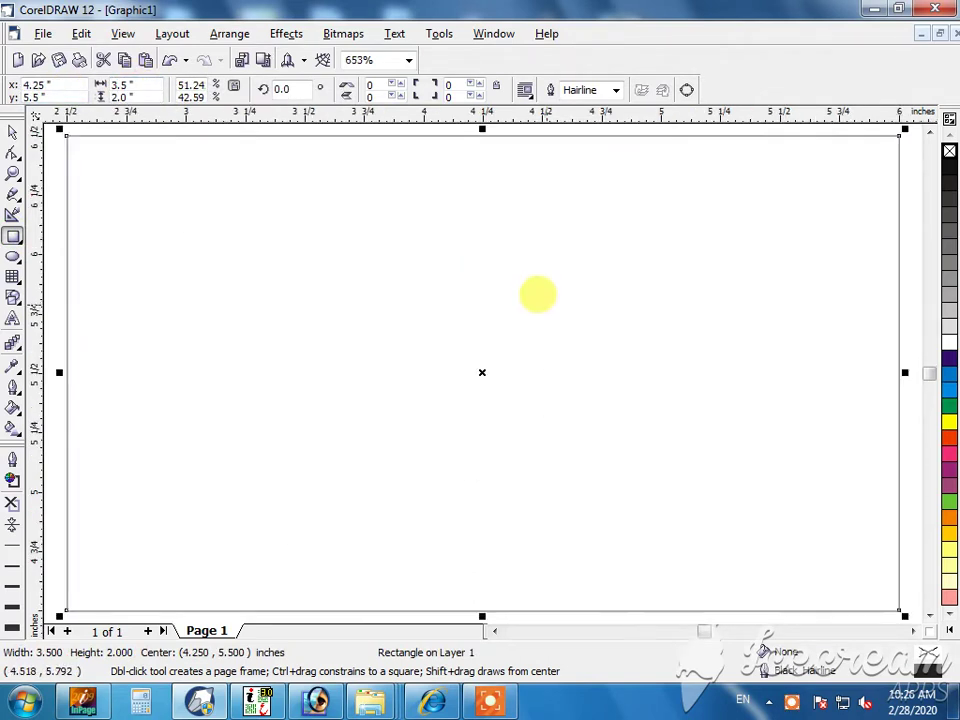
{"action": "key", "text": "space"}
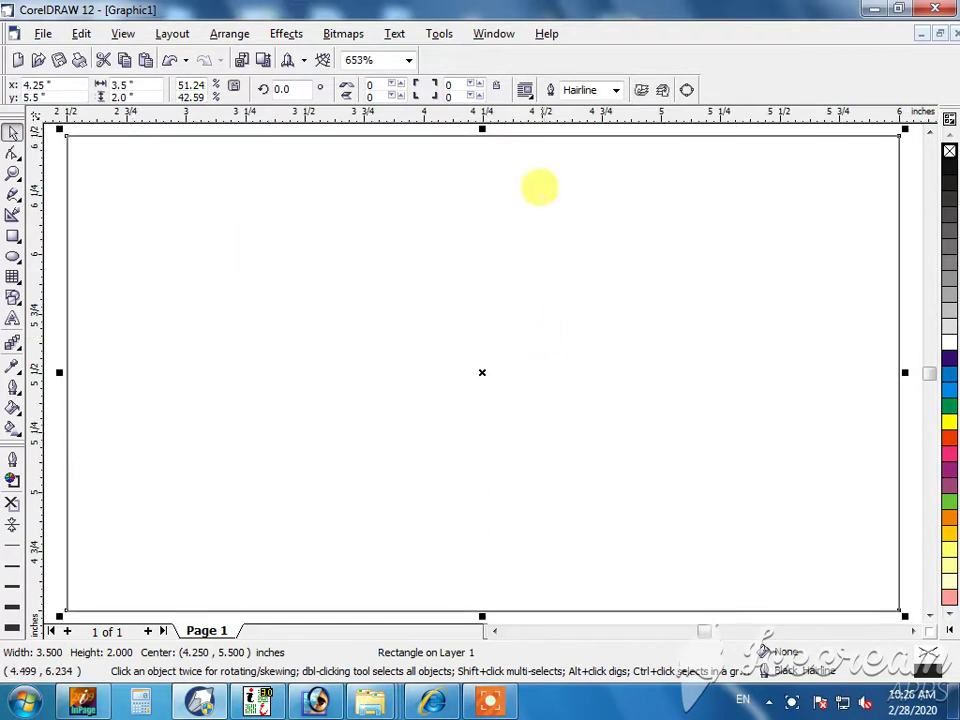
{"action": "left_click_drag", "start_coordinate": [482, 128], "coordinate": [476, 146]}
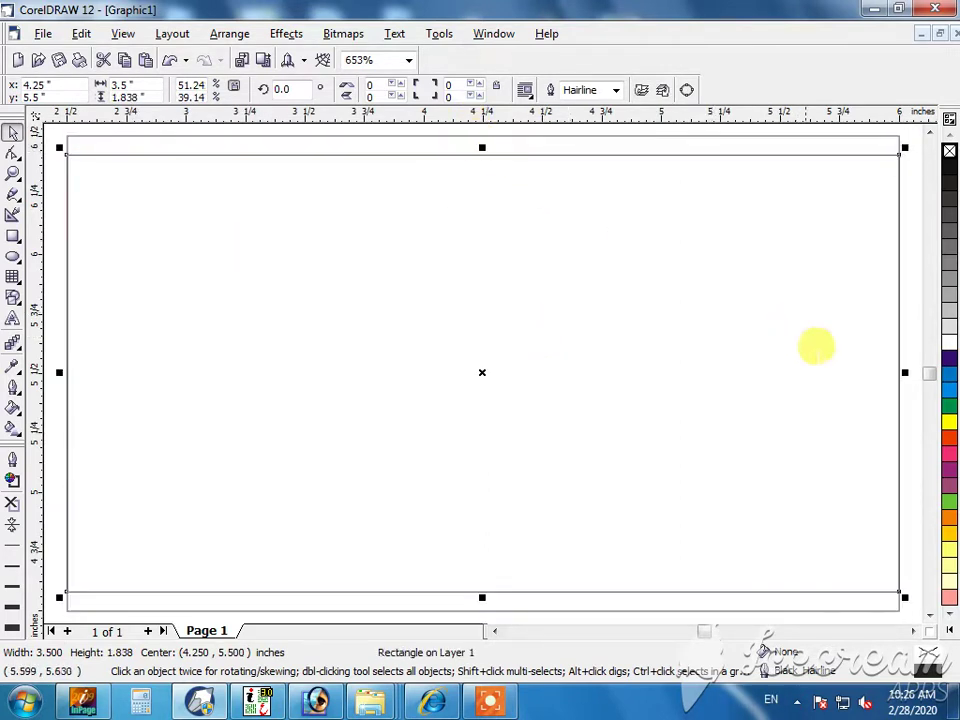
{"action": "left_click_drag", "start_coordinate": [890, 355], "coordinate": [847, 352]}
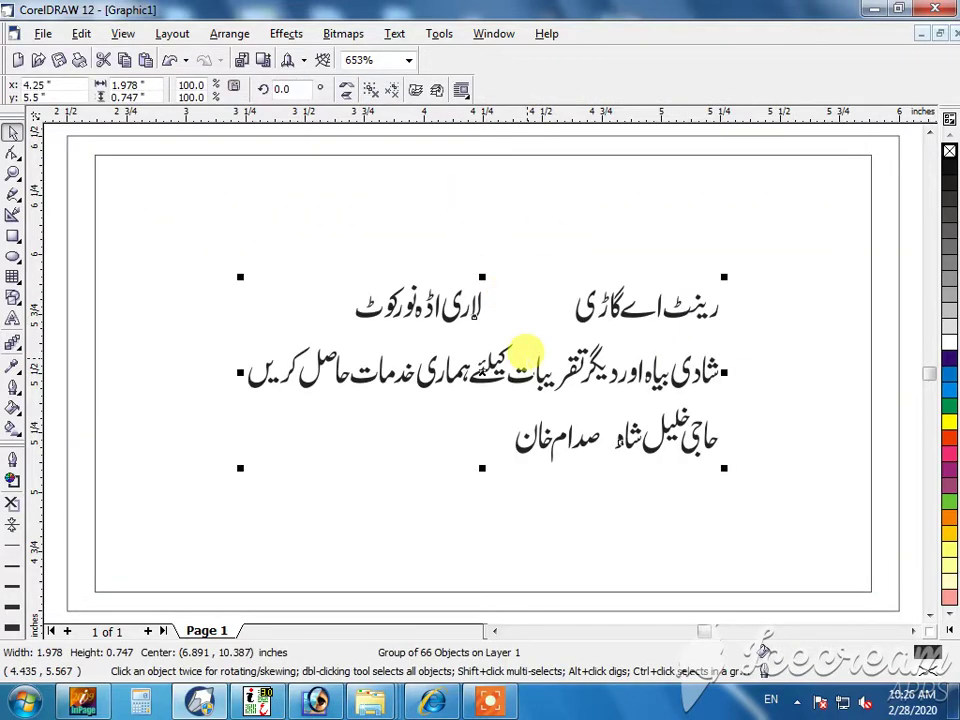
- Ungroup the imported Urdu text, then move and enlarge the title across the card's top and group it
{"action": "scroll", "coordinate": [527, 352], "scroll_direction": "down", "scroll_amount": 1}
{"action": "scroll", "coordinate": [583, 332], "scroll_direction": "up", "scroll_amount": 1}
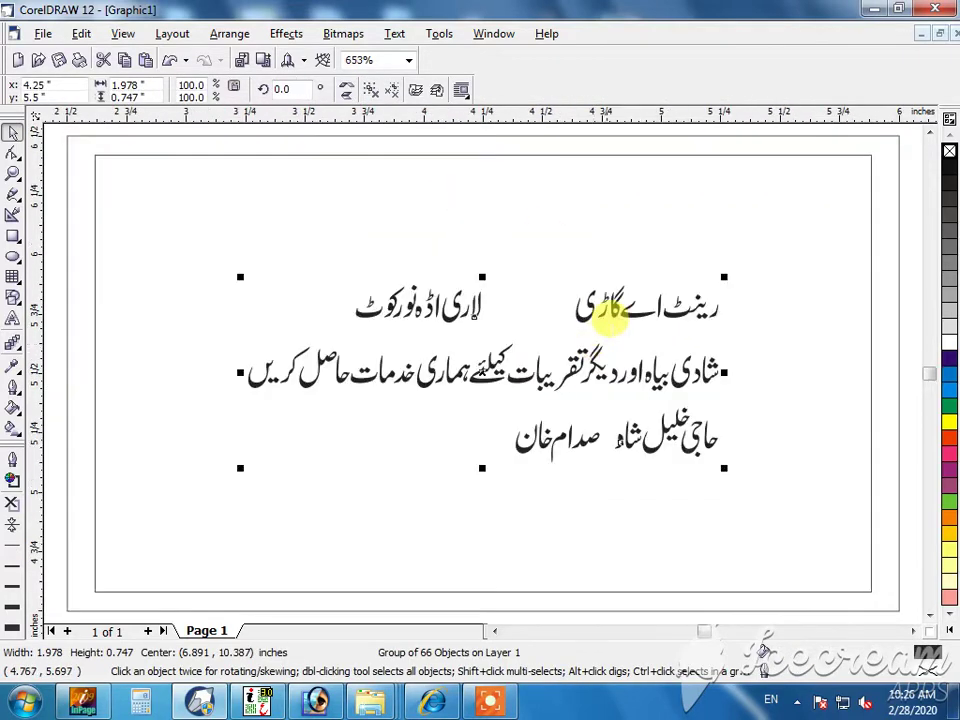
{"action": "key", "text": "ctrl+u"}
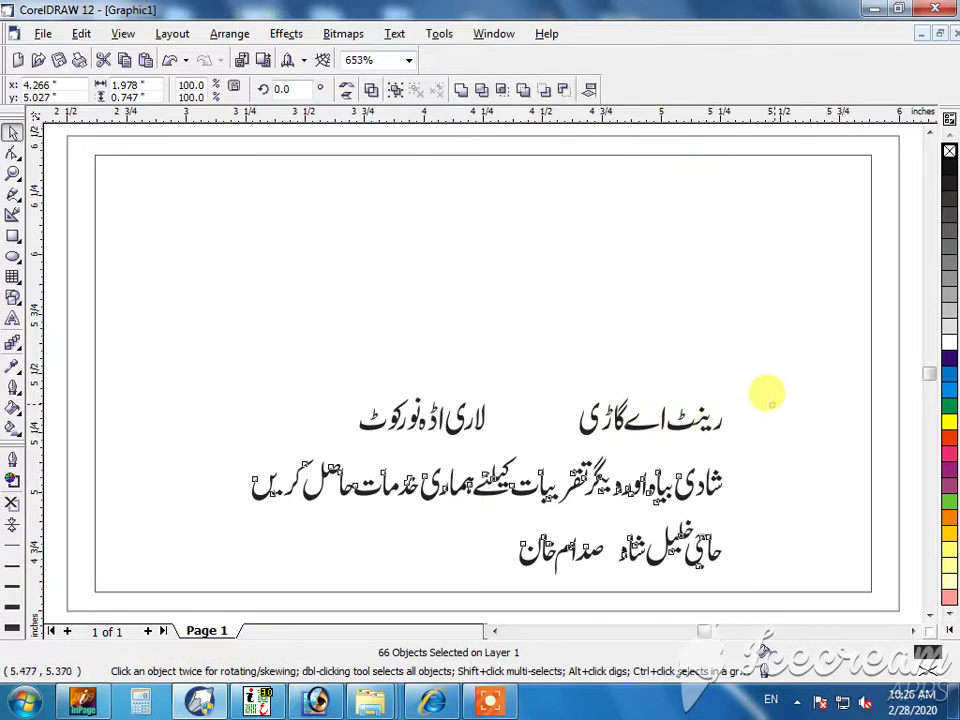
{"action": "left_click_drag", "start_coordinate": [762, 385], "coordinate": [558, 440]}
{"action": "left_click_drag", "start_coordinate": [621, 407], "coordinate": [750, 195]}
{"action": "left_click_drag", "start_coordinate": [690, 205], "coordinate": [345, 388]}
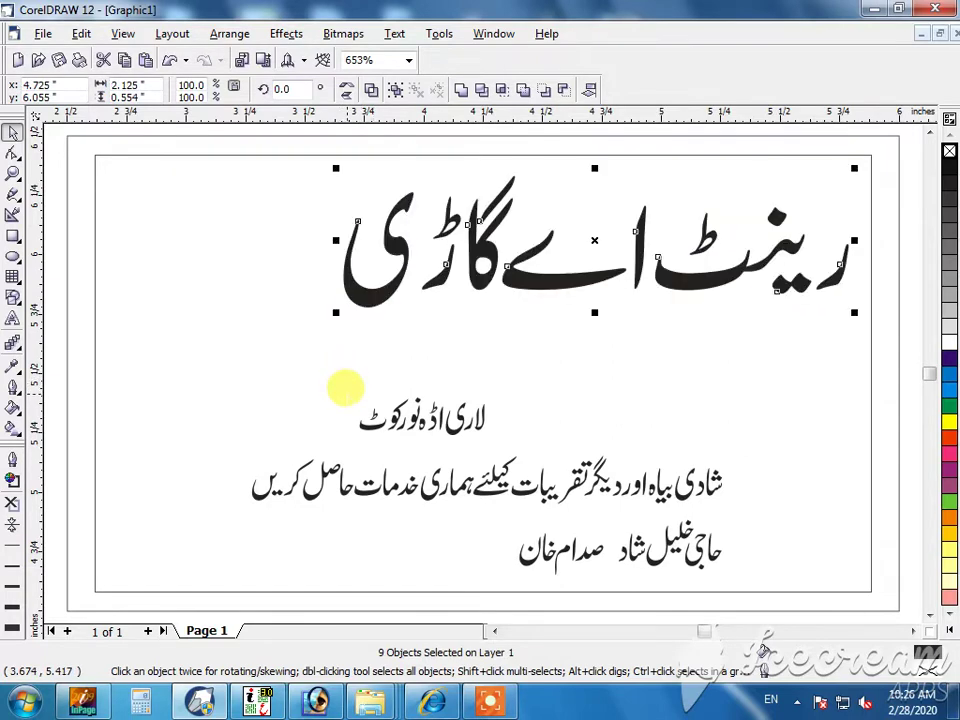
{"action": "key", "text": "ctrl+g"}
- Stretch the title's alef stroke taller upward
{"action": "left_click", "coordinate": [390, 365]}
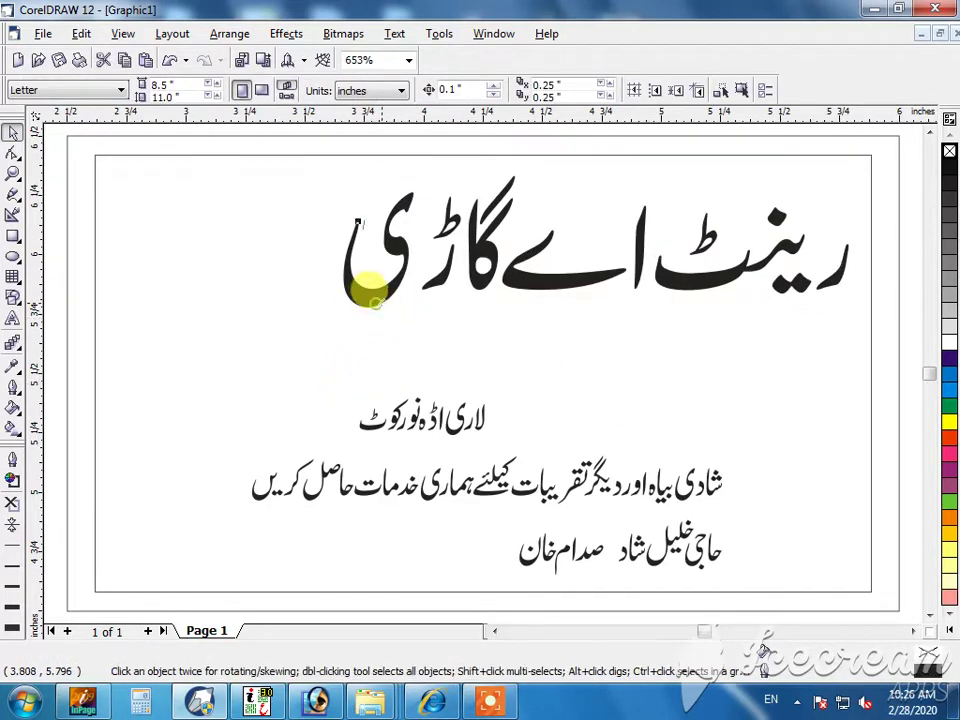
{"action": "left_click", "coordinate": [369, 285]}
{"action": "left_click", "coordinate": [452, 320]}
{"action": "left_click", "coordinate": [633, 270]}
{"action": "mouse_move", "coordinate": [627, 248]}
{"action": "left_mouse_down"}
{"action": "mouse_move", "coordinate": [624, 214]}
{"action": "mouse_move", "coordinate": [647, 216]}
{"action": "mouse_move", "coordinate": [648, 204]}
{"action": "left_mouse_up"}
{"action": "key", "text": "Escape"}
- Shift the گاڑی letters closer to the rest of the title and regroup it
{"action": "left_click_drag", "start_coordinate": [279, 171], "coordinate": [583, 294]}
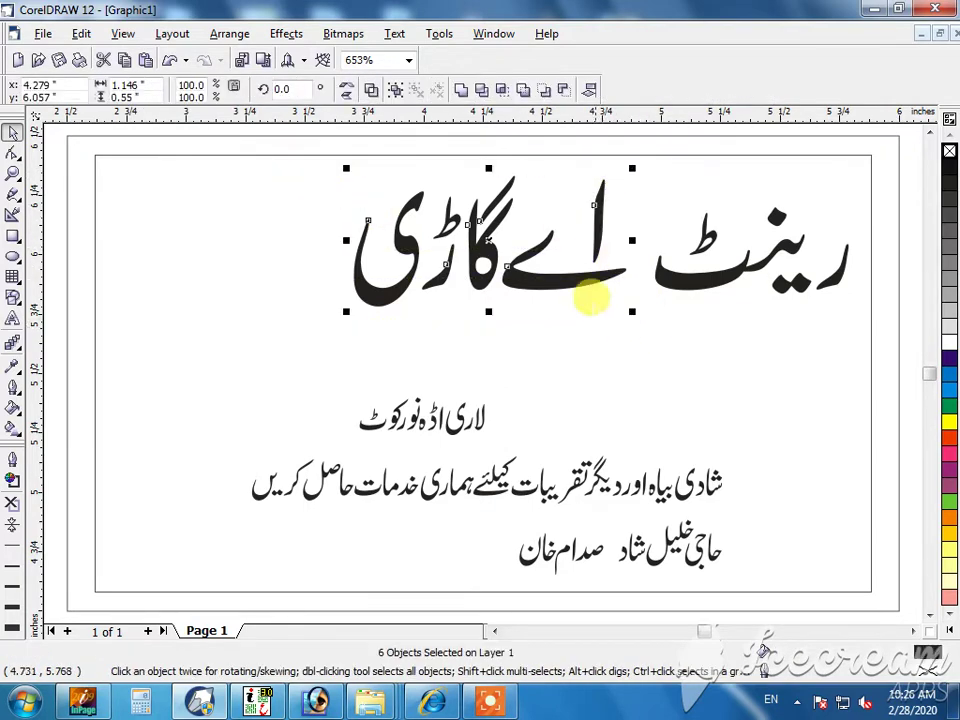
{"action": "key", "text": "Escape"}
{"action": "left_click_drag", "start_coordinate": [640, 177], "coordinate": [290, 325]}
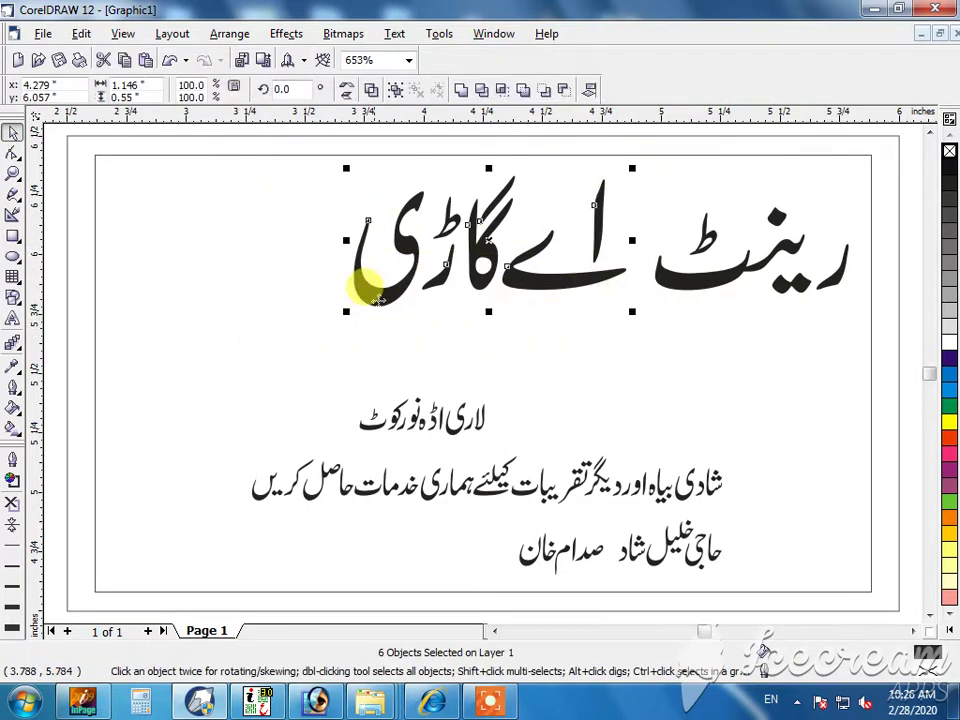
{"action": "left_click_drag", "start_coordinate": [354, 294], "coordinate": [392, 279]}
{"action": "left_click", "coordinate": [311, 336]}
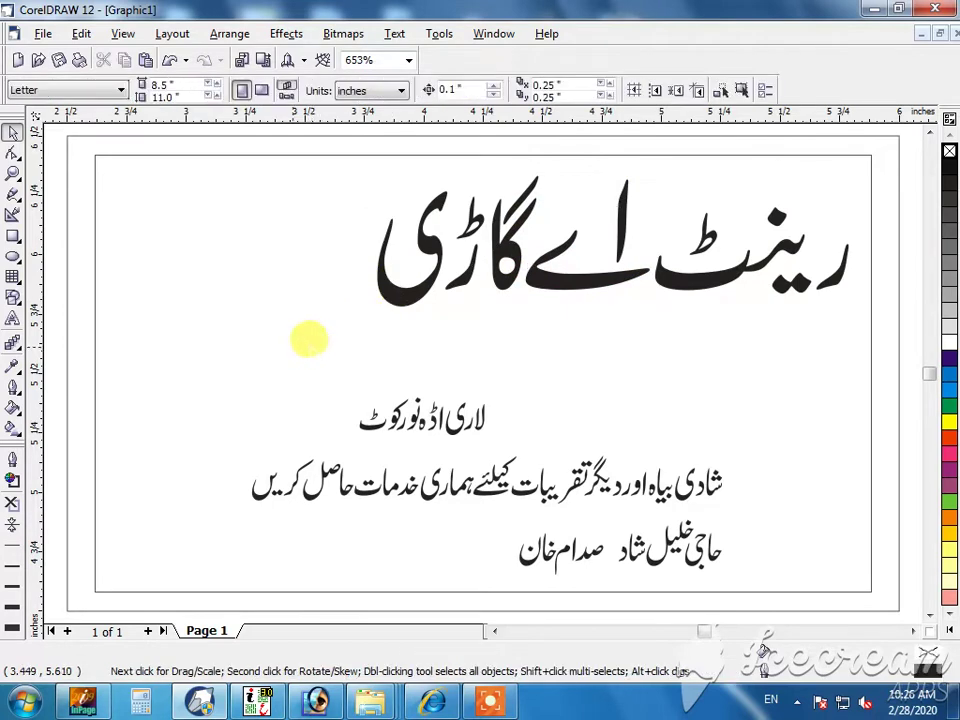
{"action": "left_click_drag", "start_coordinate": [296, 347], "coordinate": [860, 162]}
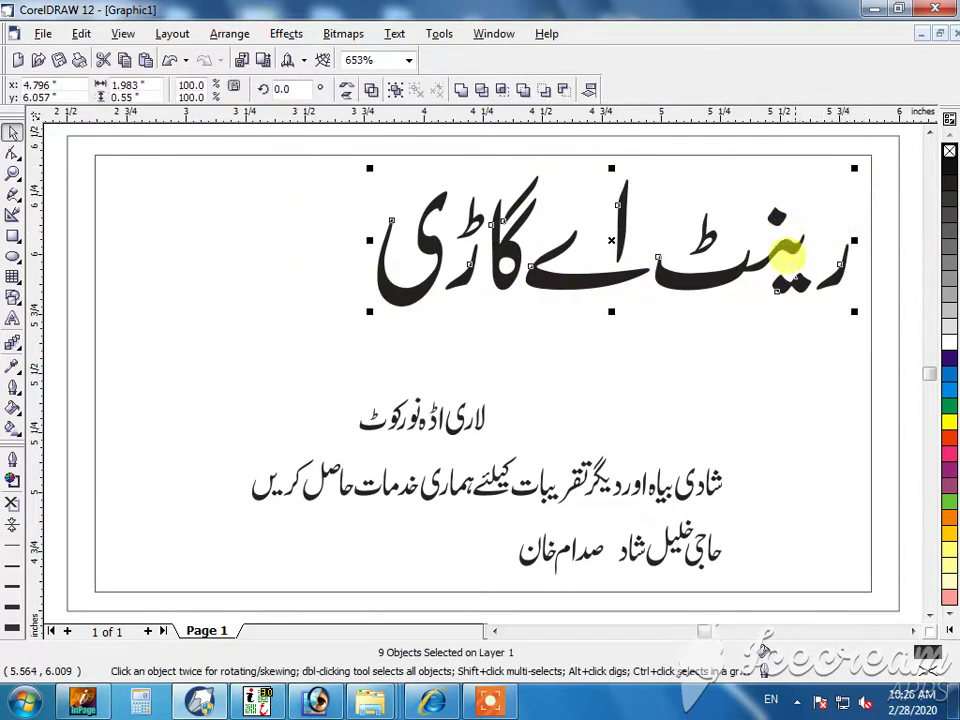
{"action": "key", "text": "ctrl+g"}
- Move the لاری اڈہ نورکوٹ line just beneath the title and group it
{"action": "left_click", "coordinate": [692, 369]}
{"action": "left_click_drag", "start_coordinate": [531, 379], "coordinate": [345, 445]}
{"action": "left_click_drag", "start_coordinate": [413, 406], "coordinate": [608, 319]}
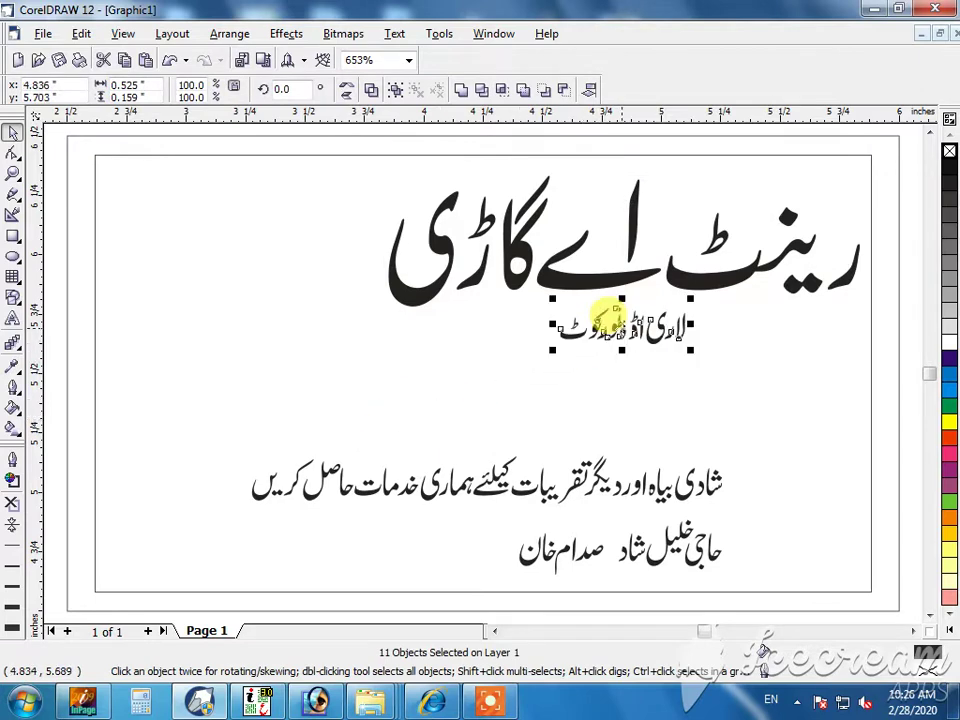
{"action": "key", "text": "ctrl+g"}
- Move the long services line up below the subtitle and stretch it across the card
{"action": "left_click_drag", "start_coordinate": [771, 399], "coordinate": [230, 500]}
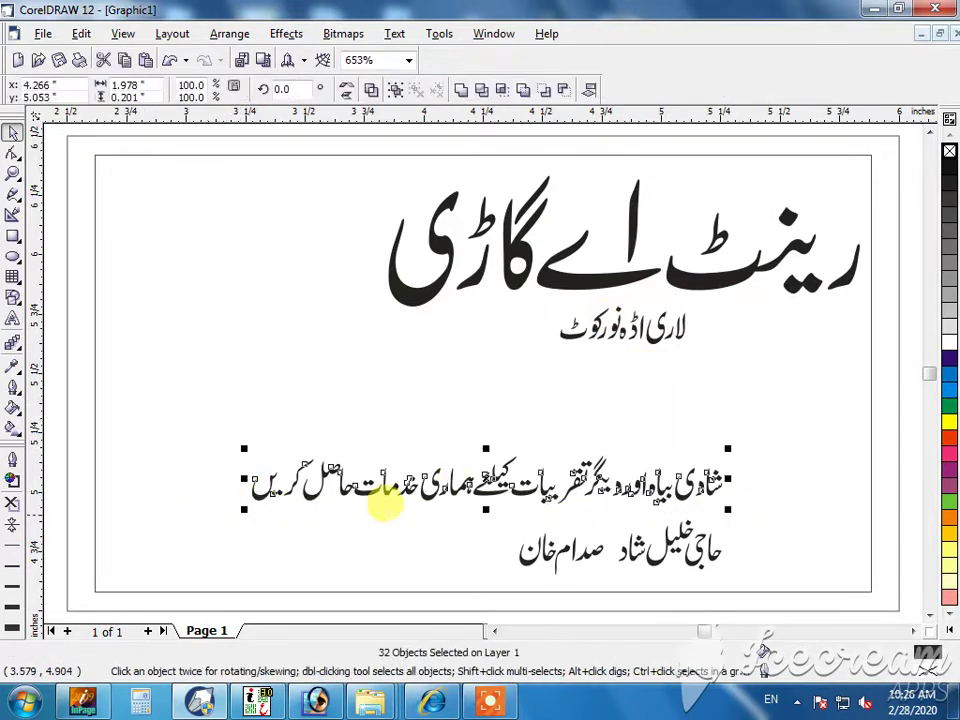
{"action": "left_click_drag", "start_coordinate": [575, 478], "coordinate": [695, 361]}
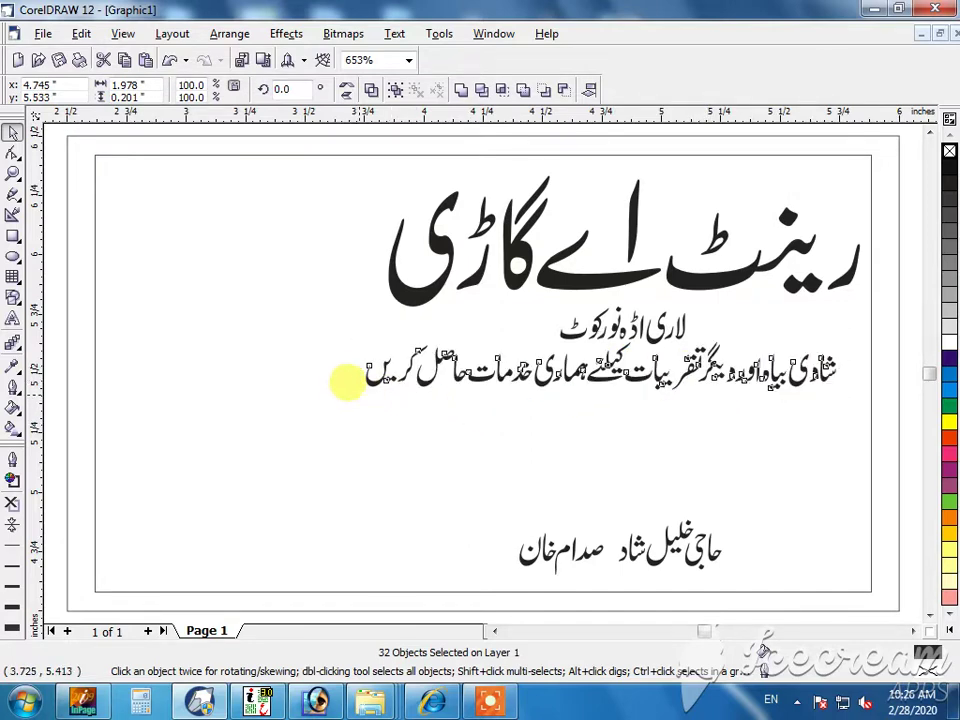
{"action": "left_click_drag", "start_coordinate": [347, 381], "coordinate": [664, 377]}
{"action": "left_click", "coordinate": [660, 369]}
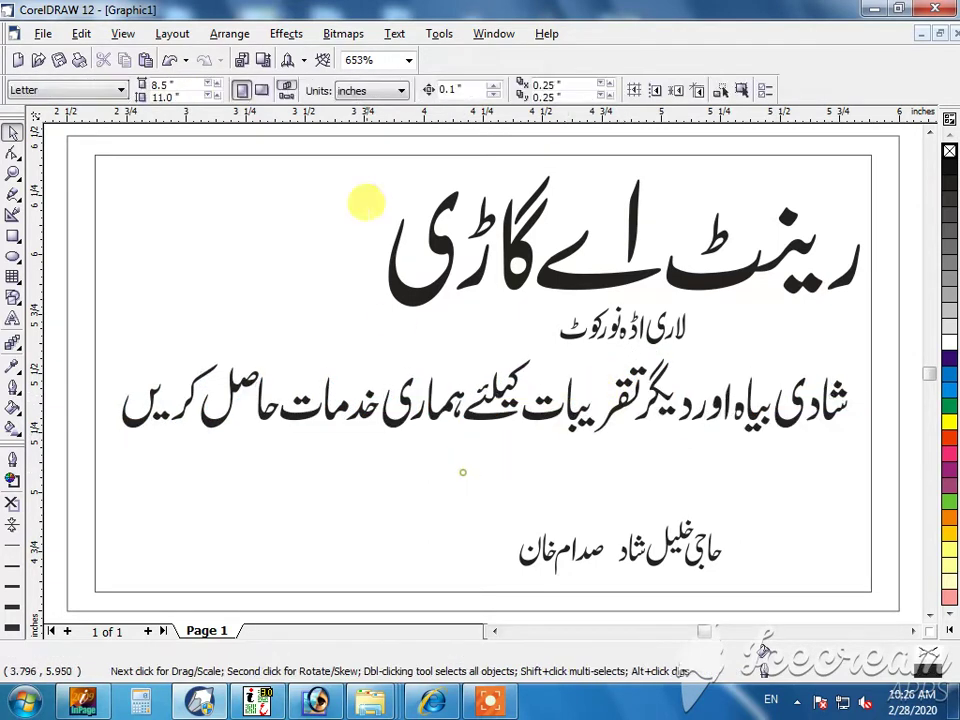
- Drag the outer rectangle's top and bottom edges in to form a band behind the services line
{"action": "left_click", "coordinate": [375, 133]}
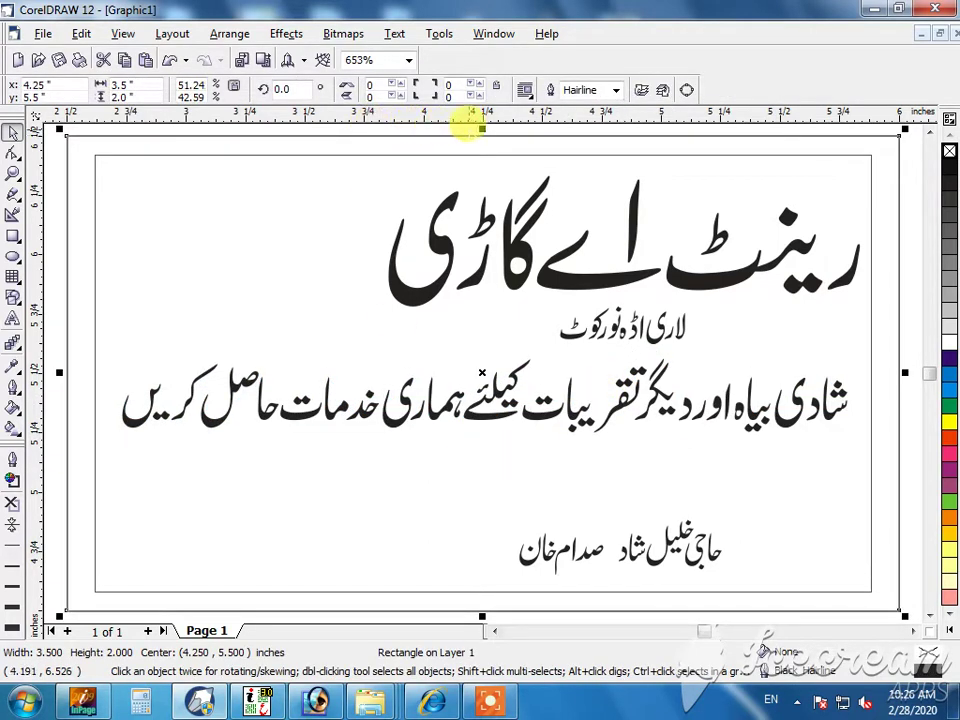
{"action": "left_click_drag", "start_coordinate": [470, 118], "coordinate": [458, 332]}
{"action": "left_click_drag", "start_coordinate": [470, 600], "coordinate": [508, 446]}
{"action": "left_click", "coordinate": [509, 497]}
{"action": "scroll", "coordinate": [509, 497], "scroll_direction": "down", "scroll_amount": 1}
{"action": "scroll", "coordinate": [509, 497], "scroll_direction": "up", "scroll_amount": 1}
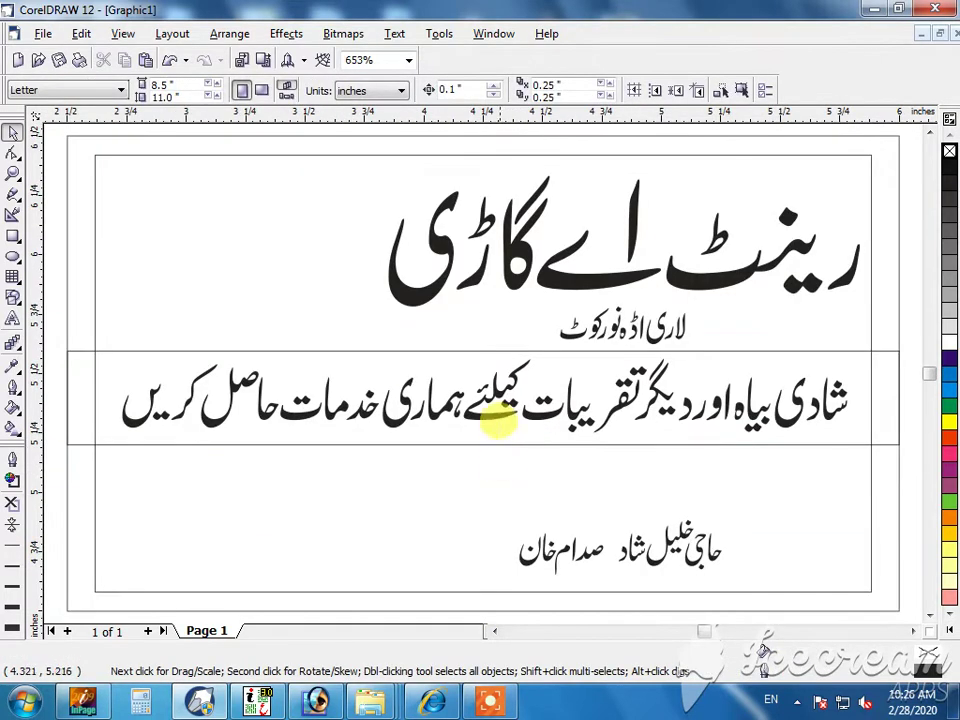
{"action": "left_click", "coordinate": [497, 366]}
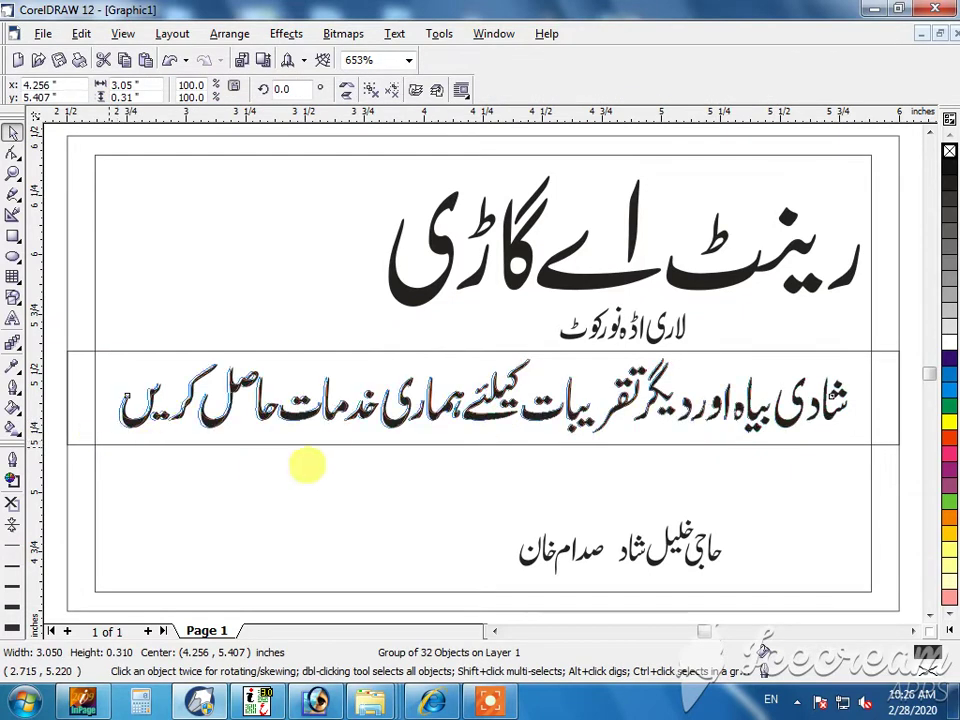
{"action": "left_click", "coordinate": [355, 459]}
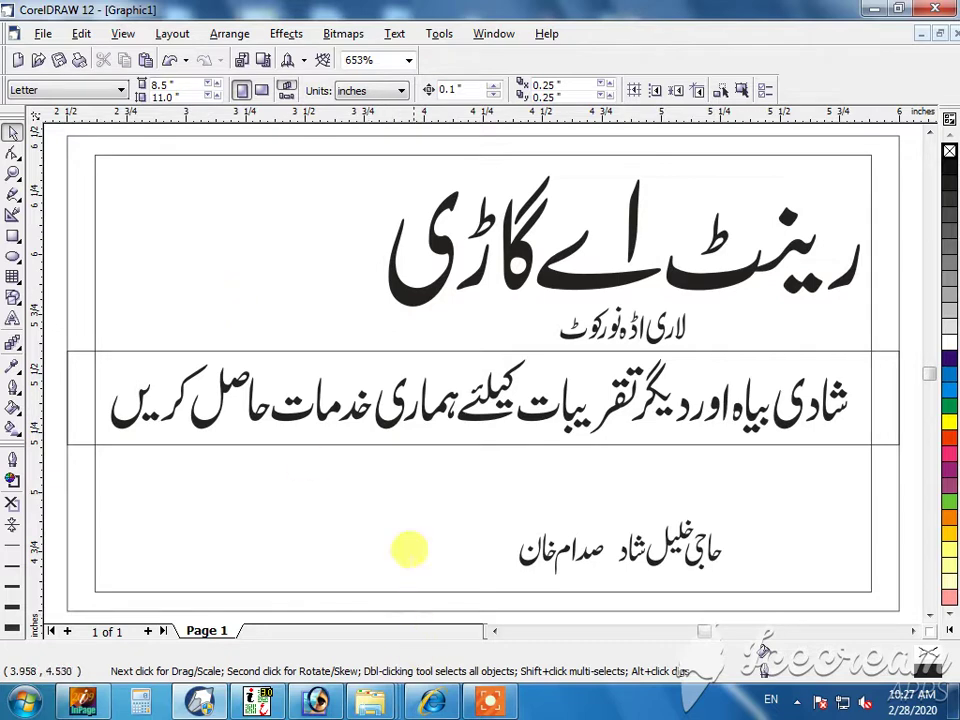
- Draw a rounded-corner rectangle around the names line at the card's bottom right
{"action": "left_click", "coordinate": [13, 235]}
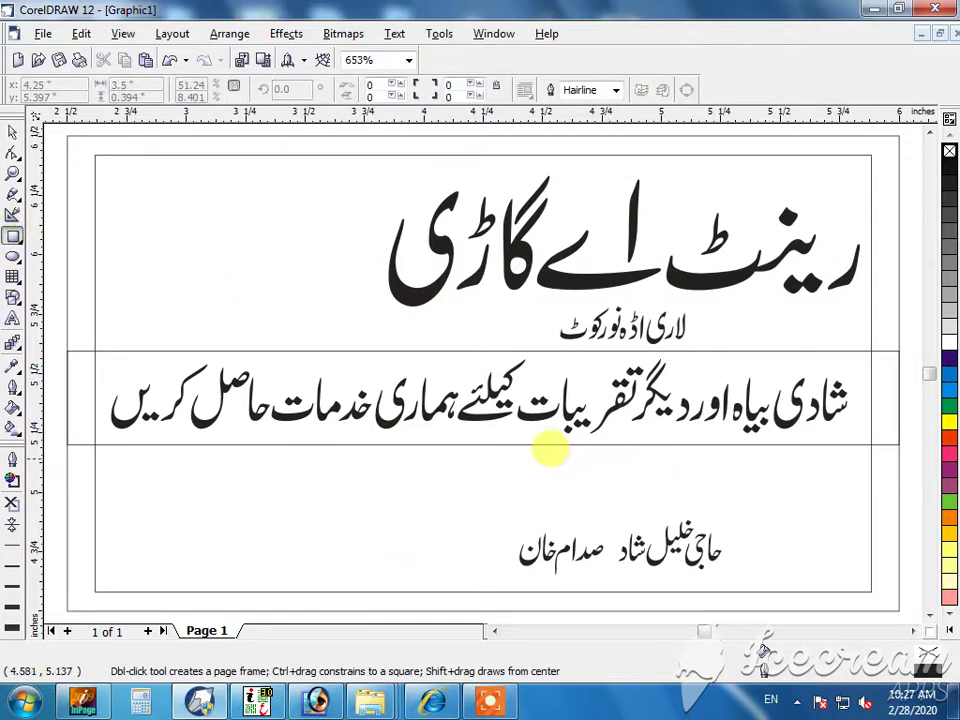
{"action": "left_click_drag", "start_coordinate": [557, 458], "coordinate": [852, 582]}
{"action": "key", "text": "space"}
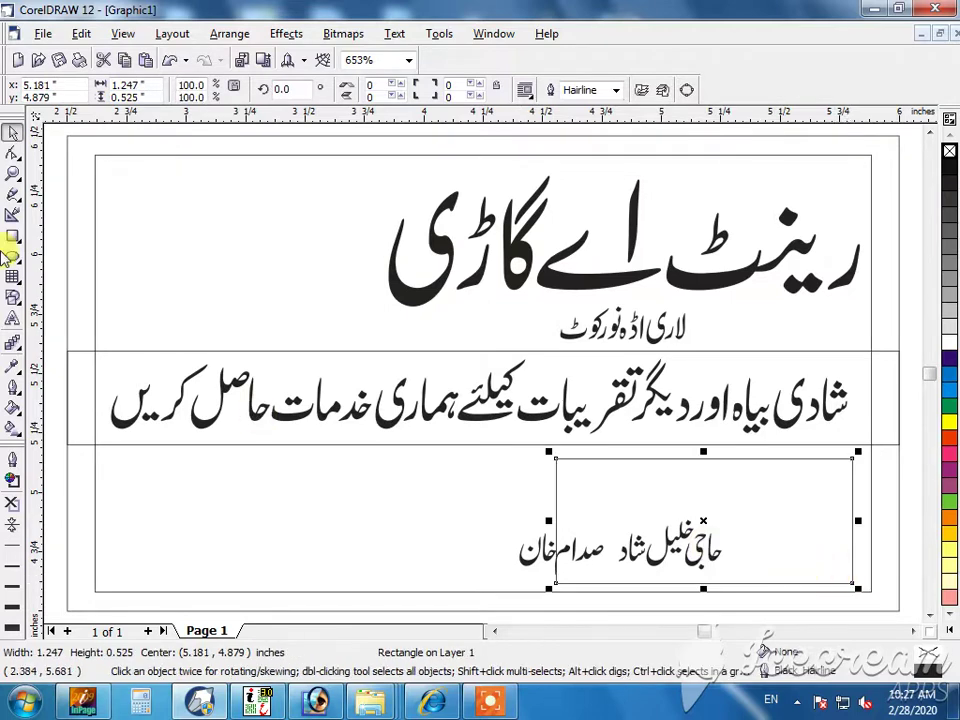
{"action": "left_click", "coordinate": [12, 155]}
{"action": "left_click_drag", "start_coordinate": [555, 459], "coordinate": [588, 459]}
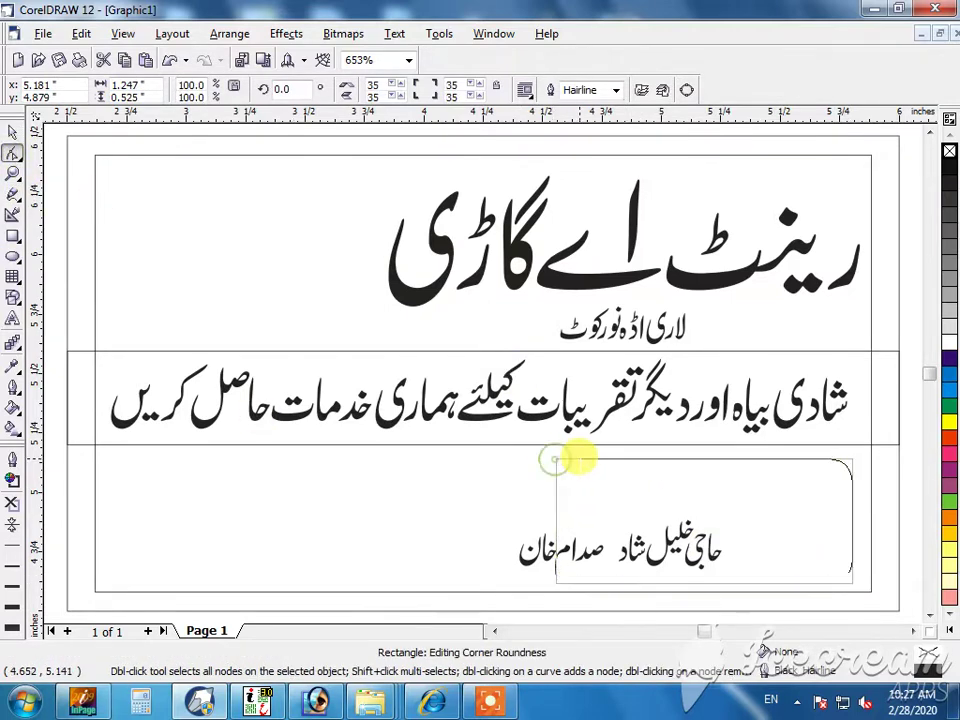
{"action": "left_click", "coordinate": [12, 133]}
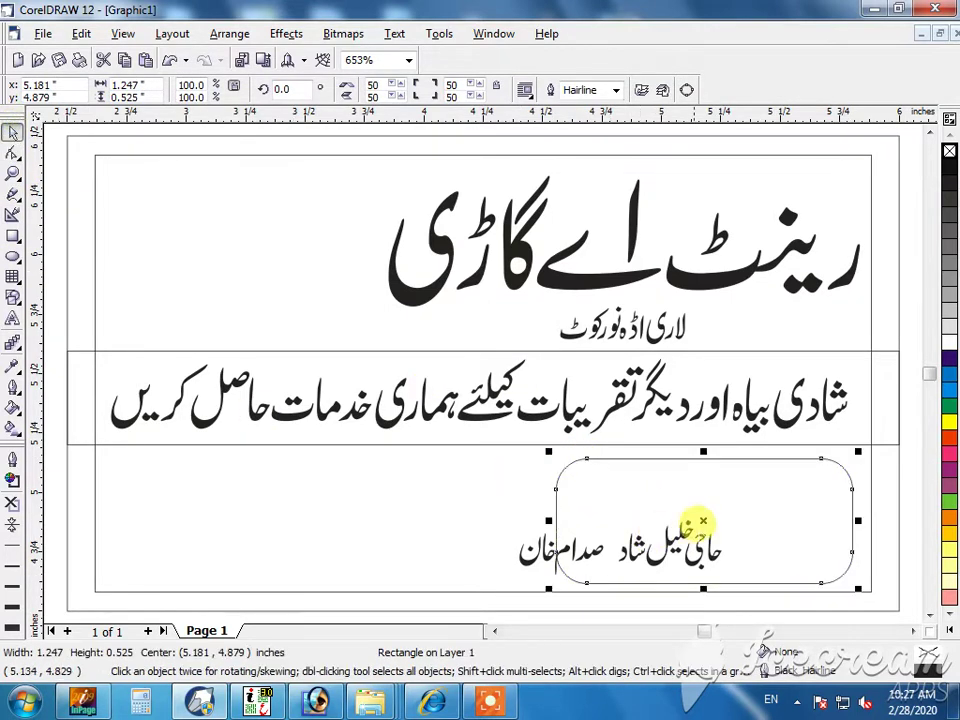
- Copy the rounded box to the left and align both boxes level
{"action": "left_click_drag", "start_coordinate": [703, 520], "coordinate": [328, 514]}
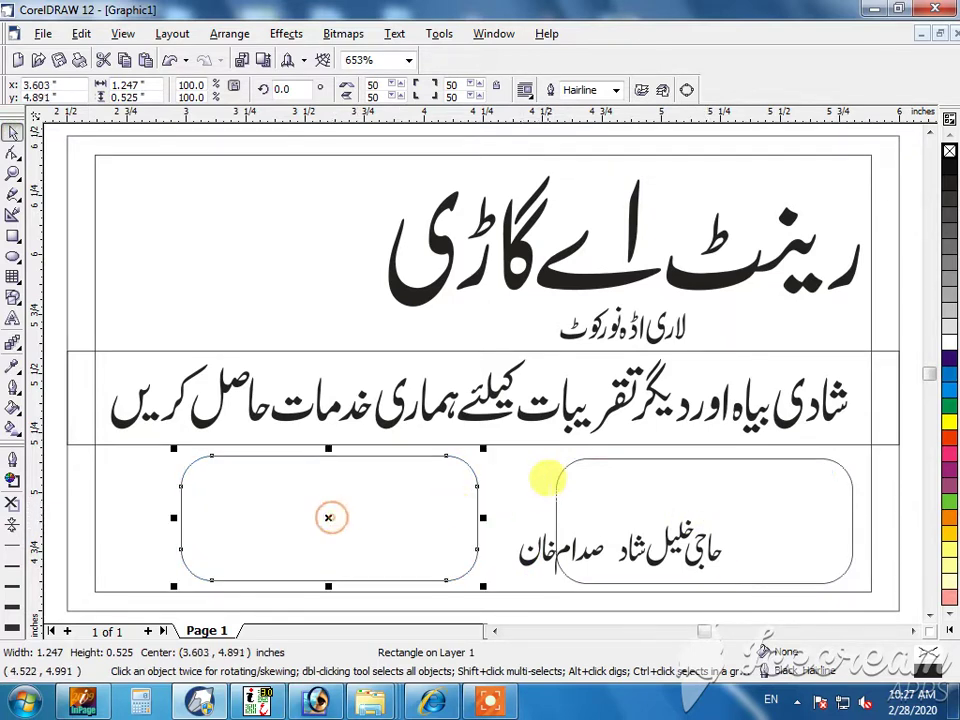
{"action": "left_click", "coordinate": [552, 458], "text": "shift"}
{"action": "key", "text": "e"}
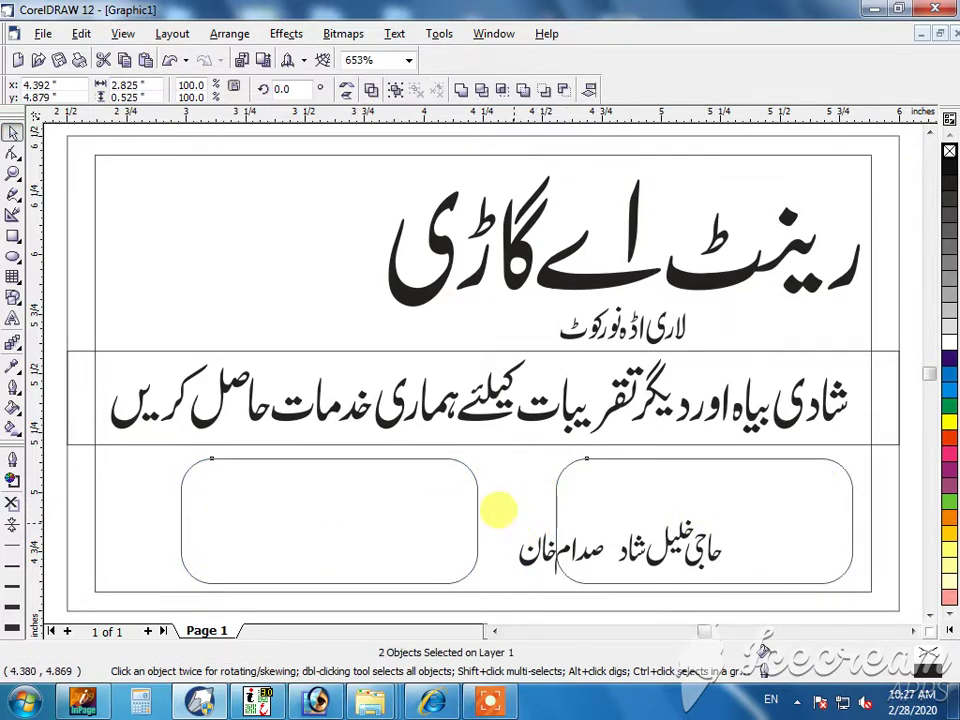
{"action": "left_click_drag", "start_coordinate": [477, 505], "coordinate": [527, 429]}
{"action": "key", "text": "Escape"}
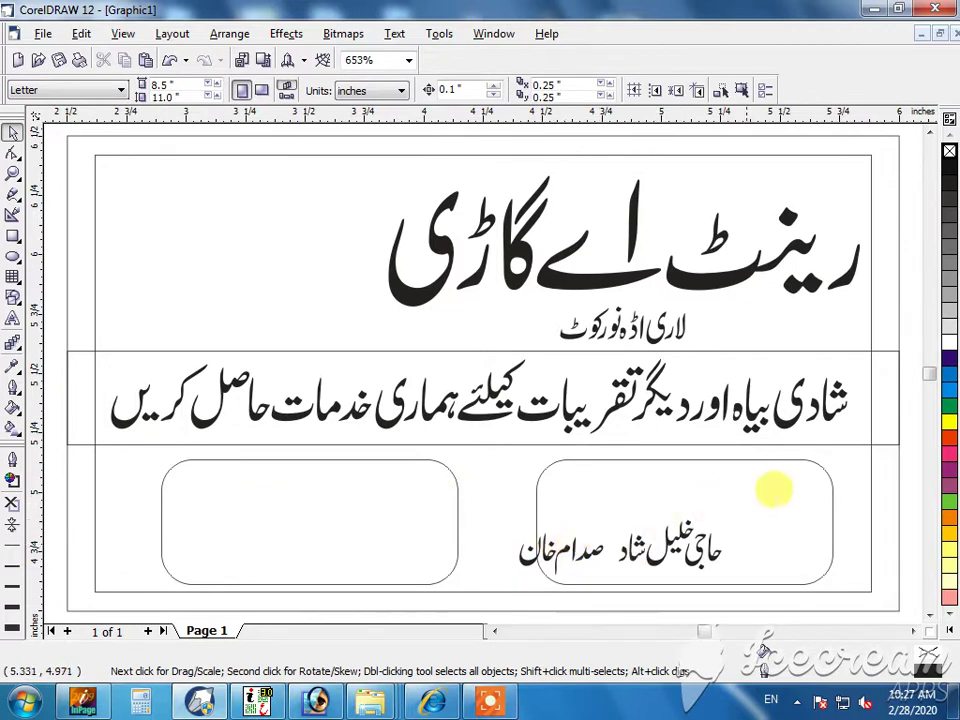
- Delete the old names line from the right box
{"action": "left_click_drag", "start_coordinate": [786, 551], "coordinate": [608, 575]}
{"action": "left_click_drag", "start_coordinate": [772, 497], "coordinate": [489, 576]}
{"action": "left_click_drag", "start_coordinate": [660, 525], "coordinate": [630, 480]}
{"action": "left_click", "coordinate": [621, 550]}
{"action": "left_click_drag", "start_coordinate": [836, 471], "coordinate": [681, 589]}
{"action": "key", "text": "Delete"}
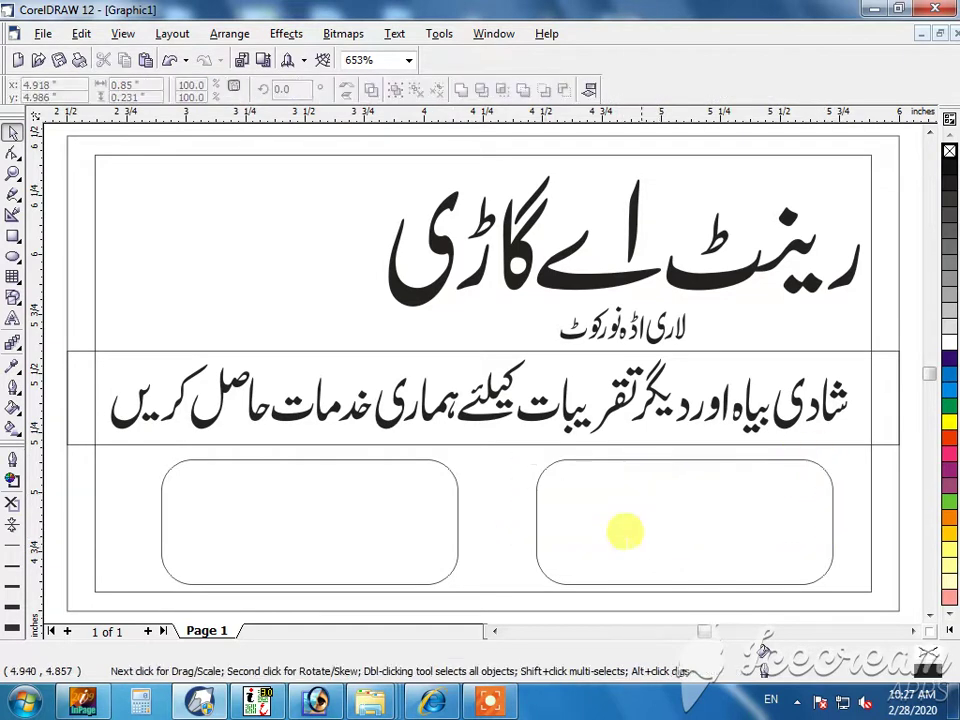
- In InPage, set the line of two names in Bombay Black Unicode
{"action": "left_click", "coordinate": [258, 705]}
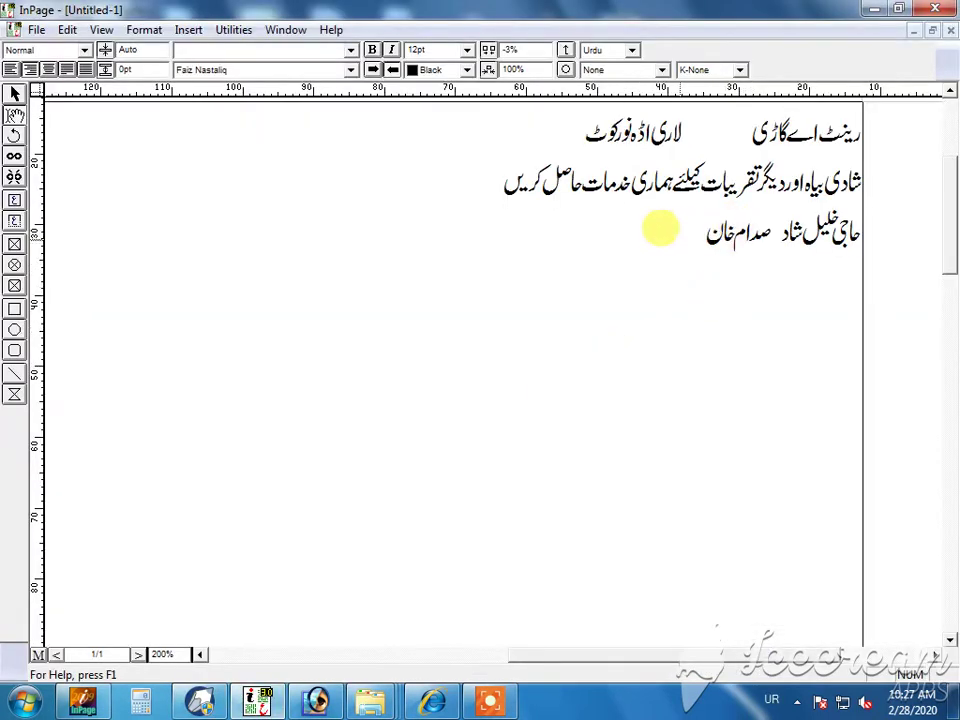
{"action": "left_click_drag", "start_coordinate": [658, 227], "coordinate": [896, 219]}
{"action": "left_click", "coordinate": [286, 72]}
{"action": "scroll", "coordinate": [286, 76], "scroll_direction": "up", "scroll_amount": 5}
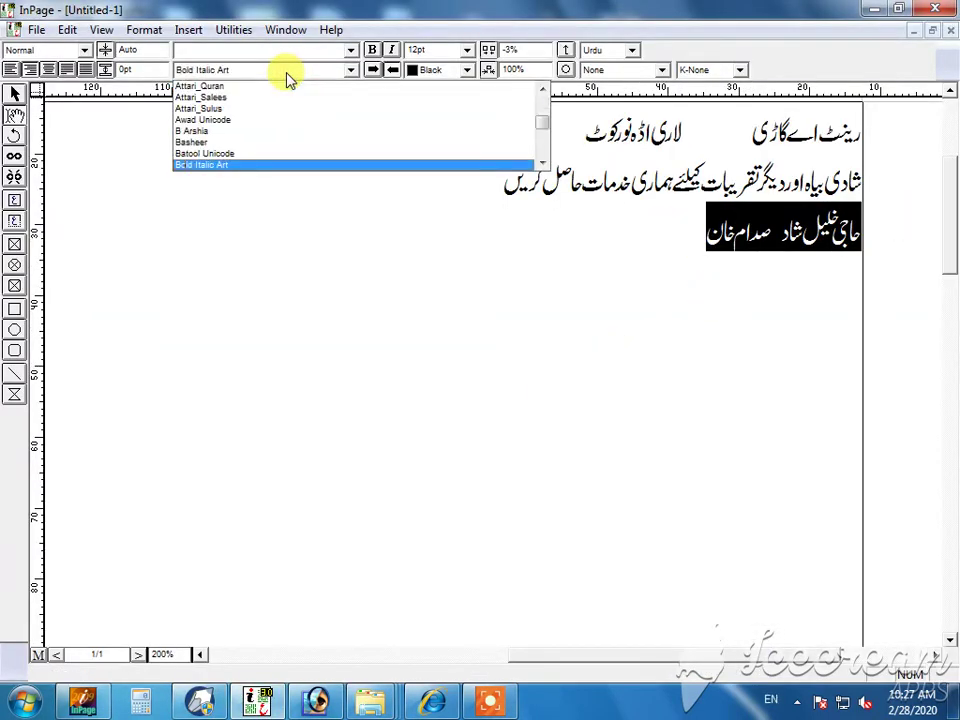
{"action": "key", "text": "Return"}
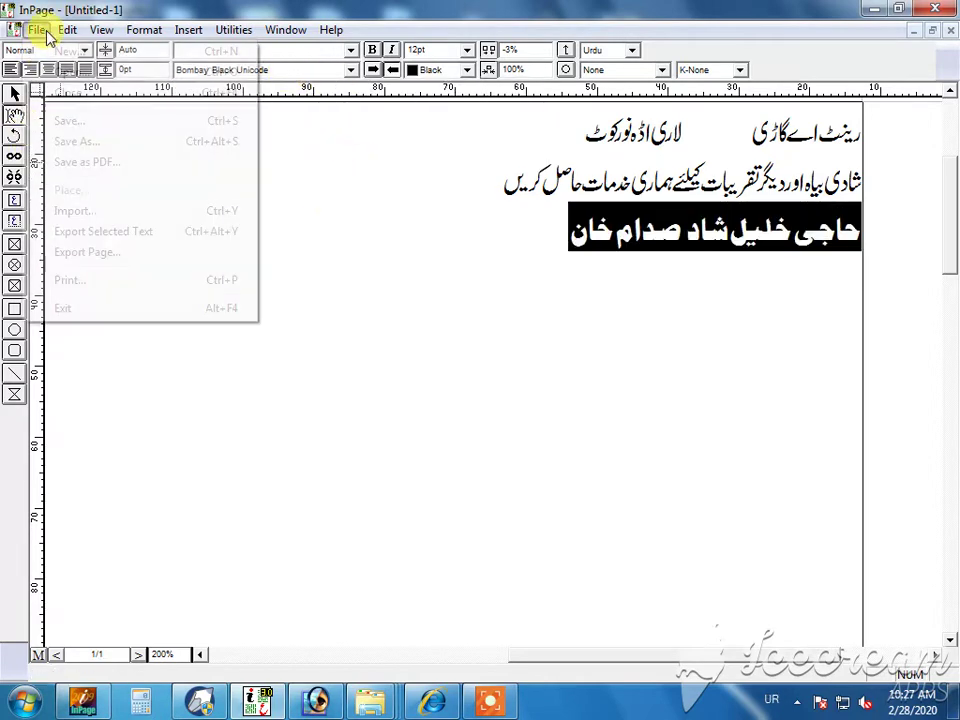
- Export the page as Untitled-1.pdf and paste its text into the CorelDRAW card
{"action": "left_click", "coordinate": [31, 28]}
{"action": "left_click", "coordinate": [118, 160]}
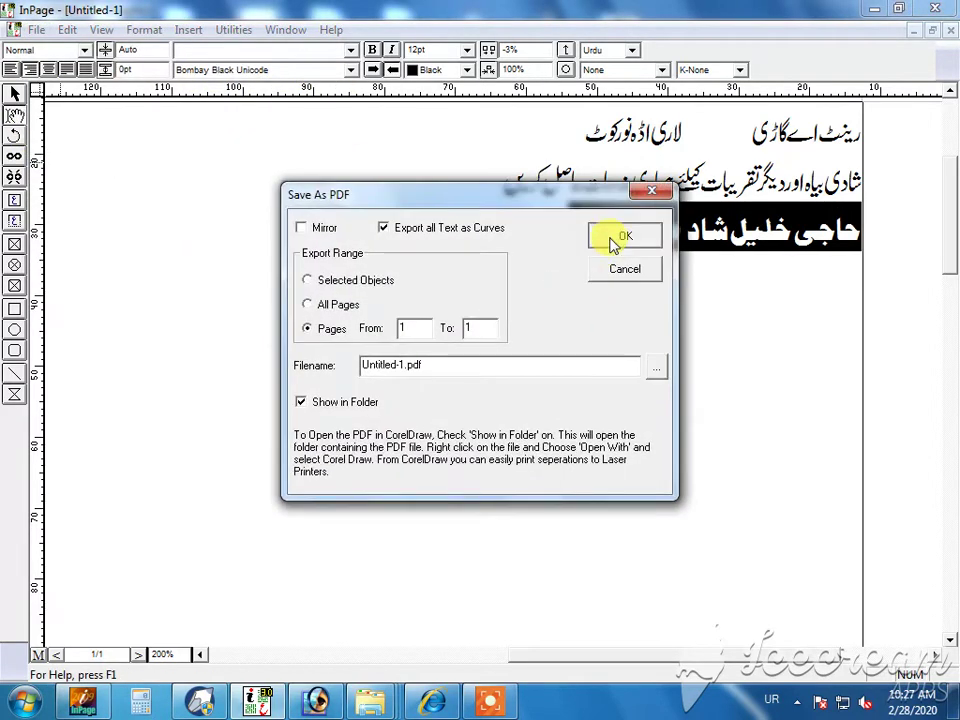
{"action": "left_click", "coordinate": [622, 237]}
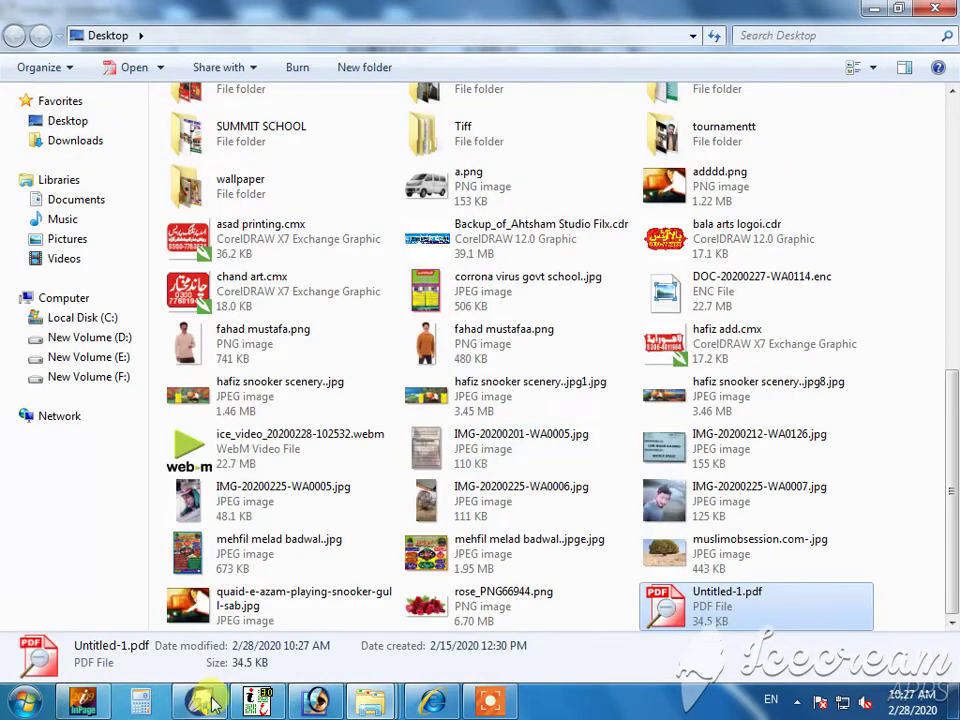
{"action": "left_click", "coordinate": [257, 700]}
{"action": "key", "text": "ctrl+v"}
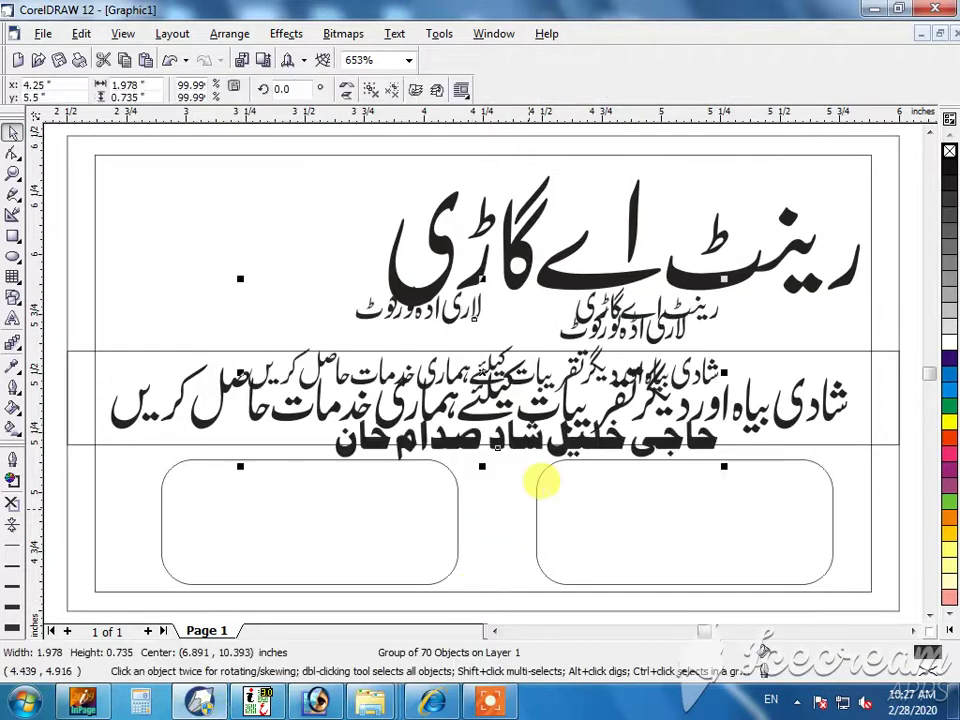
- Ungroup the pasted text and place the first name, grouped, in the right rounded box
{"action": "scroll", "coordinate": [565, 450], "scroll_direction": "down", "scroll_amount": 1}
{"action": "left_click_drag", "start_coordinate": [567, 444], "coordinate": [687, 585]}
{"action": "scroll", "coordinate": [675, 582], "scroll_direction": "up", "scroll_amount": 1}
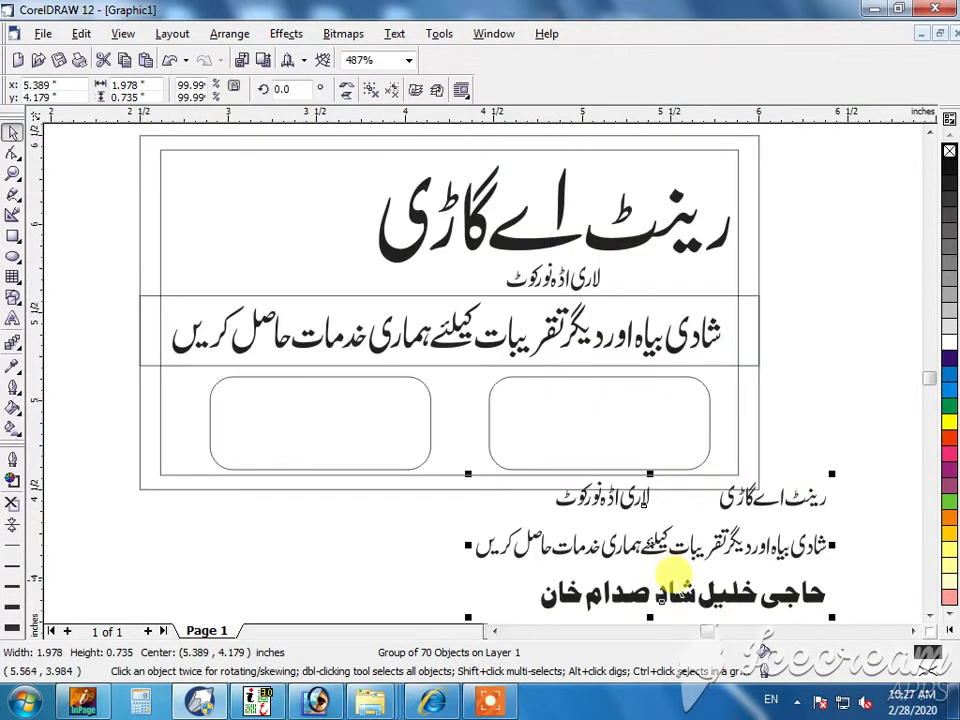
{"action": "key", "text": "ctrl+u"}
{"action": "left_click", "coordinate": [846, 561]}
{"action": "scroll", "coordinate": [846, 561], "scroll_direction": "down", "scroll_amount": 1}
{"action": "left_click_drag", "start_coordinate": [857, 650], "coordinate": [640, 505]}
{"action": "left_click_drag", "start_coordinate": [706, 540], "coordinate": [499, 361]}
{"action": "key", "text": "ctrl+g"}
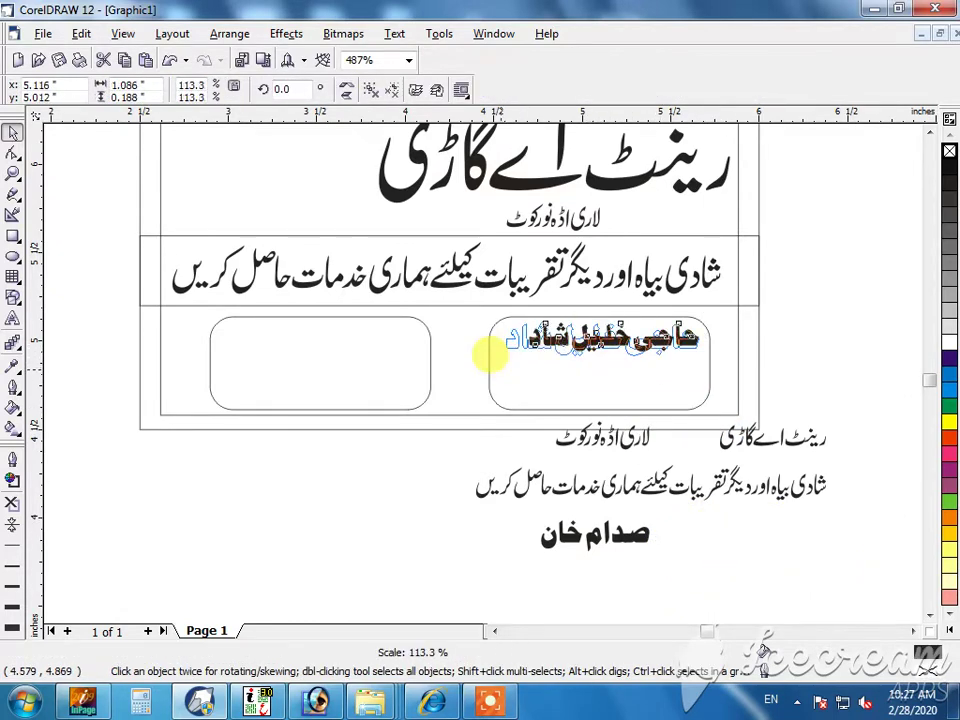
- Move the second name into the left box, enlarge it, and group it
{"action": "left_click_drag", "start_coordinate": [703, 520], "coordinate": [517, 575]}
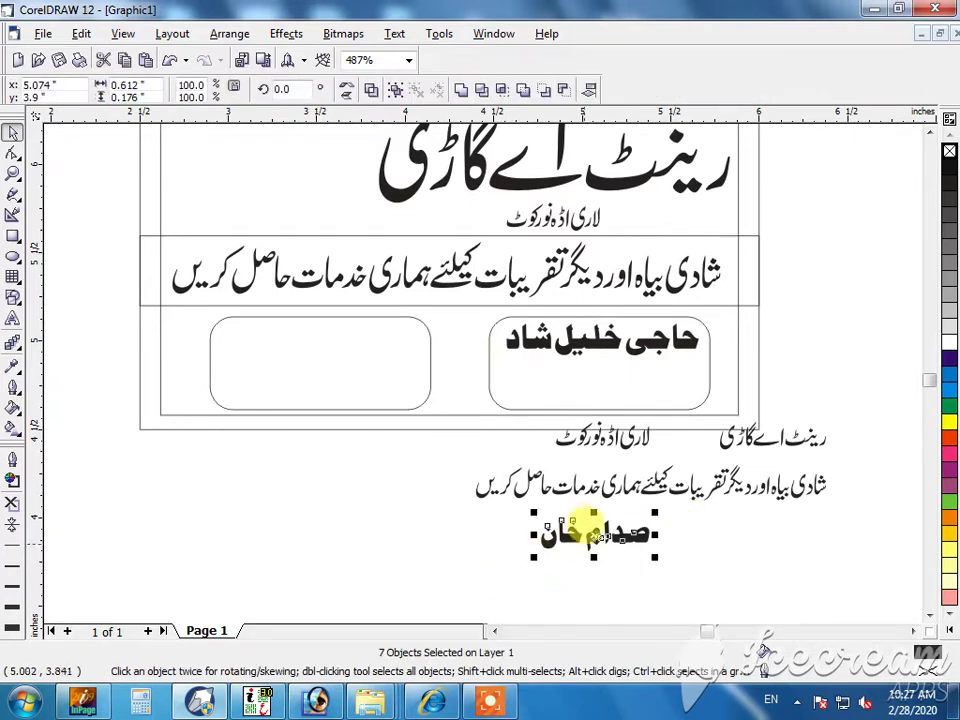
{"action": "left_click_drag", "start_coordinate": [545, 535], "coordinate": [325, 327]}
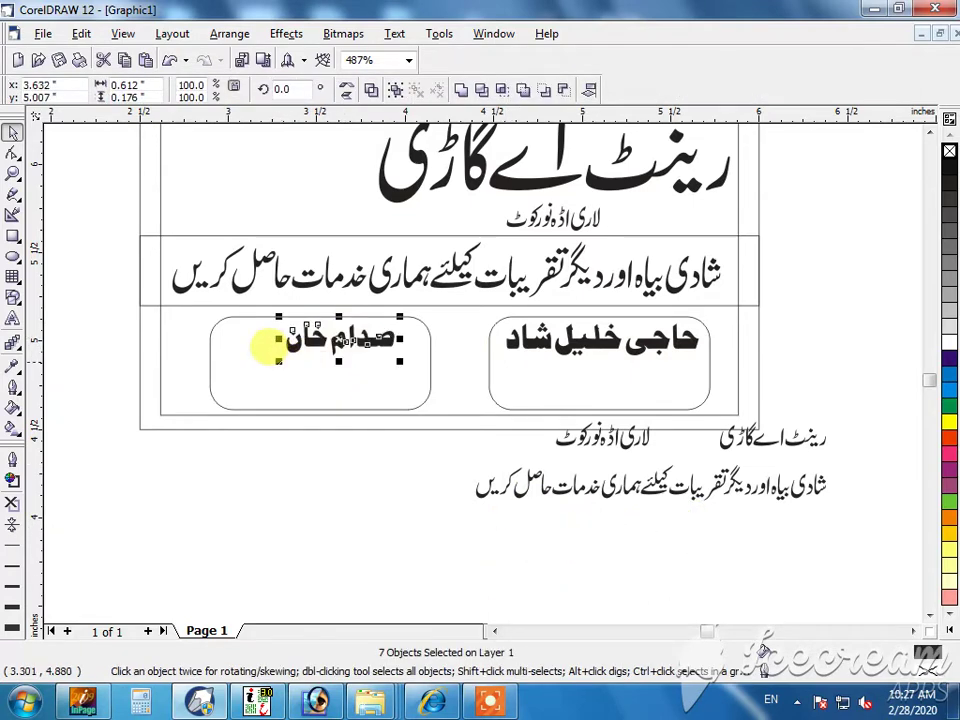
{"action": "left_click_drag", "start_coordinate": [280, 362], "coordinate": [258, 373]}
{"action": "key", "text": "ctrl+g"}
- Delete the leftover imported lines below the card
{"action": "left_click_drag", "start_coordinate": [386, 540], "coordinate": [821, 409]}
{"action": "key", "text": "Delete"}
{"action": "scroll", "coordinate": [366, 350], "scroll_direction": "up", "scroll_amount": 1}
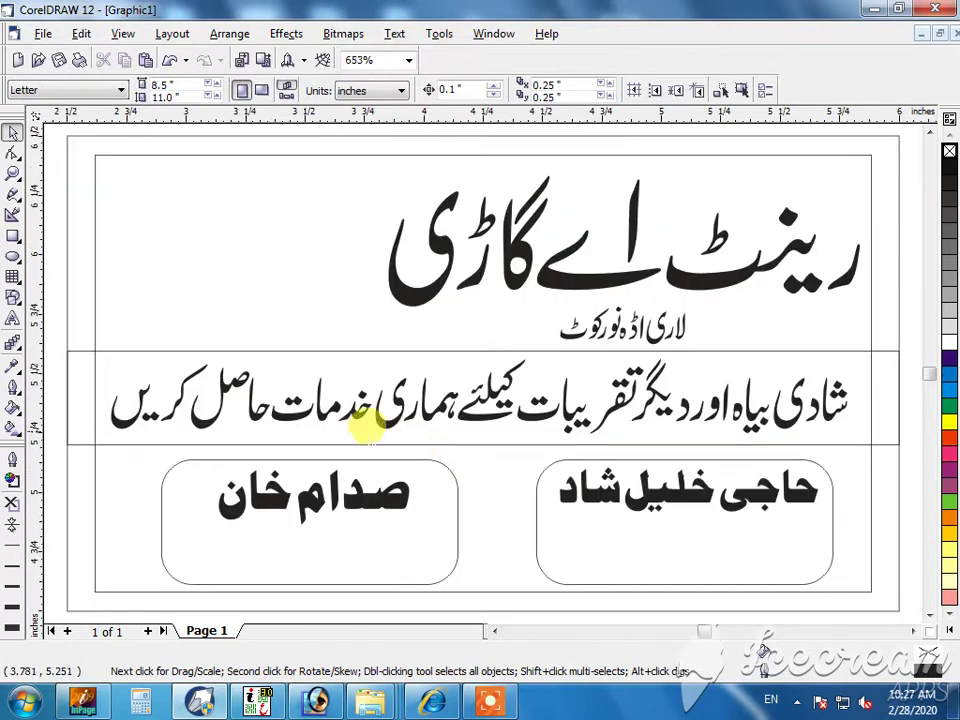
- Add a contact phone number in Impact under the name in the left box, scaled to fit
{"action": "left_click", "coordinate": [369, 502]}
{"action": "left_click", "coordinate": [12, 320]}
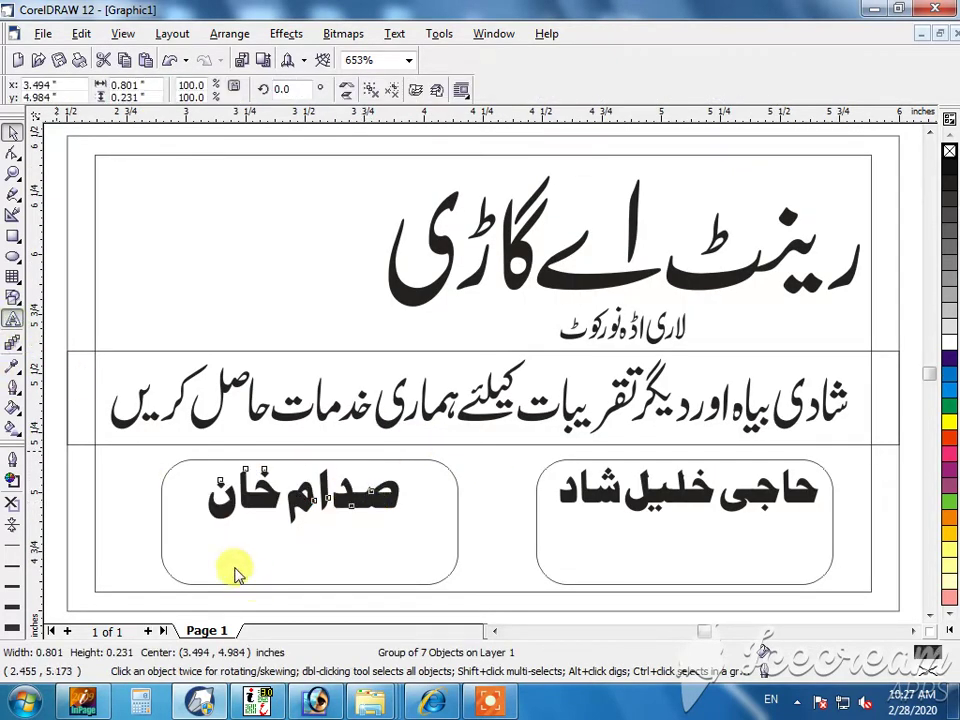
{"action": "left_click", "coordinate": [234, 556]}
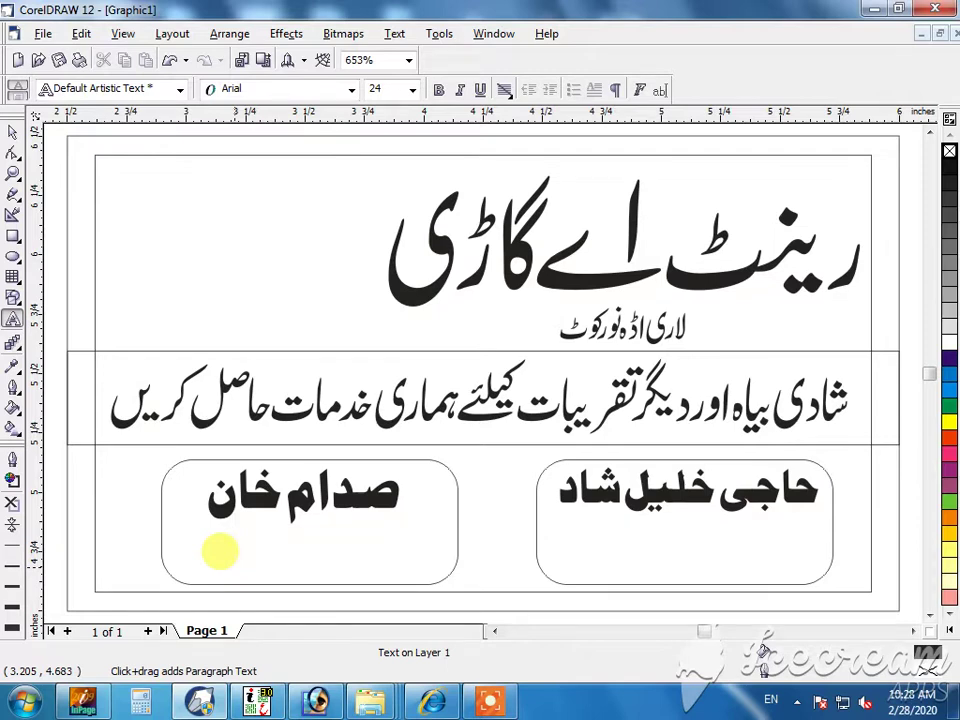
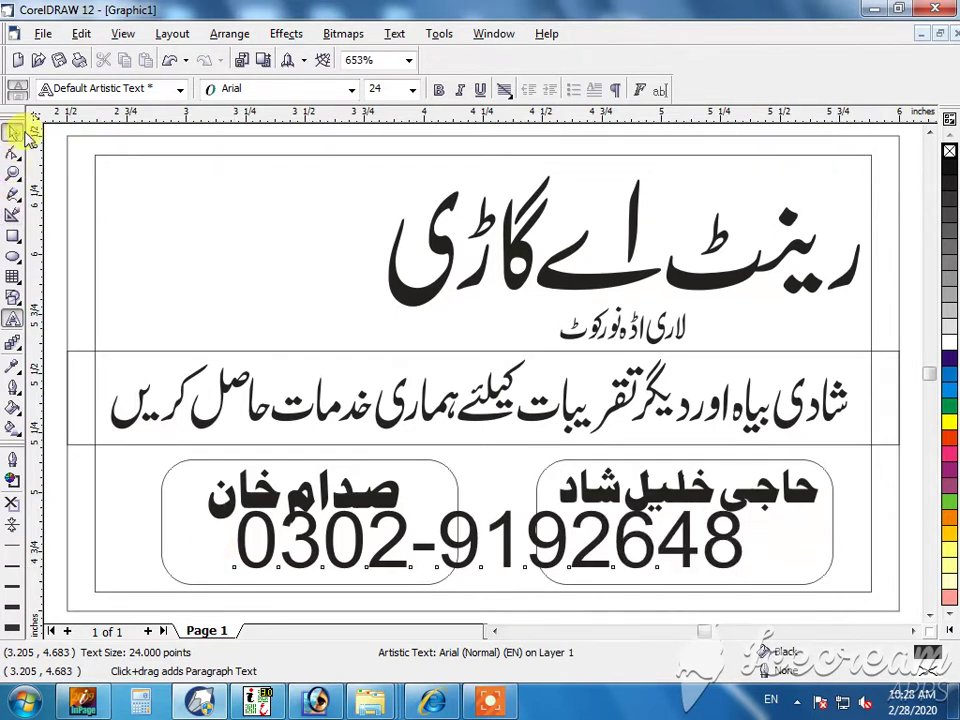
{"action": "left_click", "coordinate": [14, 133]}
{"action": "left_click", "coordinate": [336, 90]}
{"action": "type", "text": "implified"}
{"action": "key", "text": "Return"}
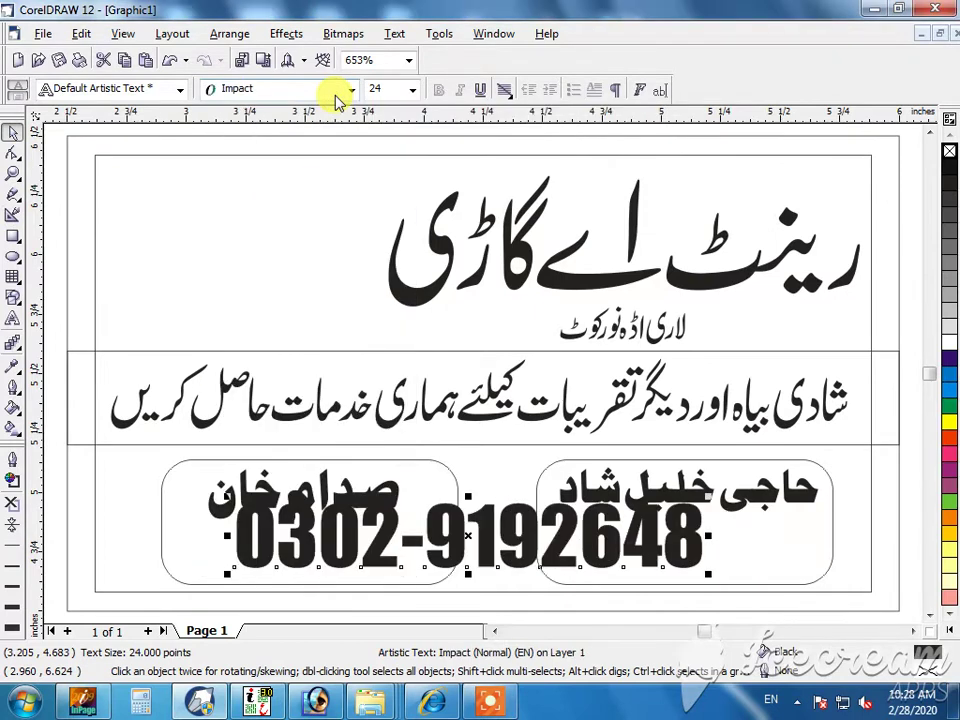
{"action": "left_click_drag", "start_coordinate": [229, 574], "coordinate": [423, 558]}
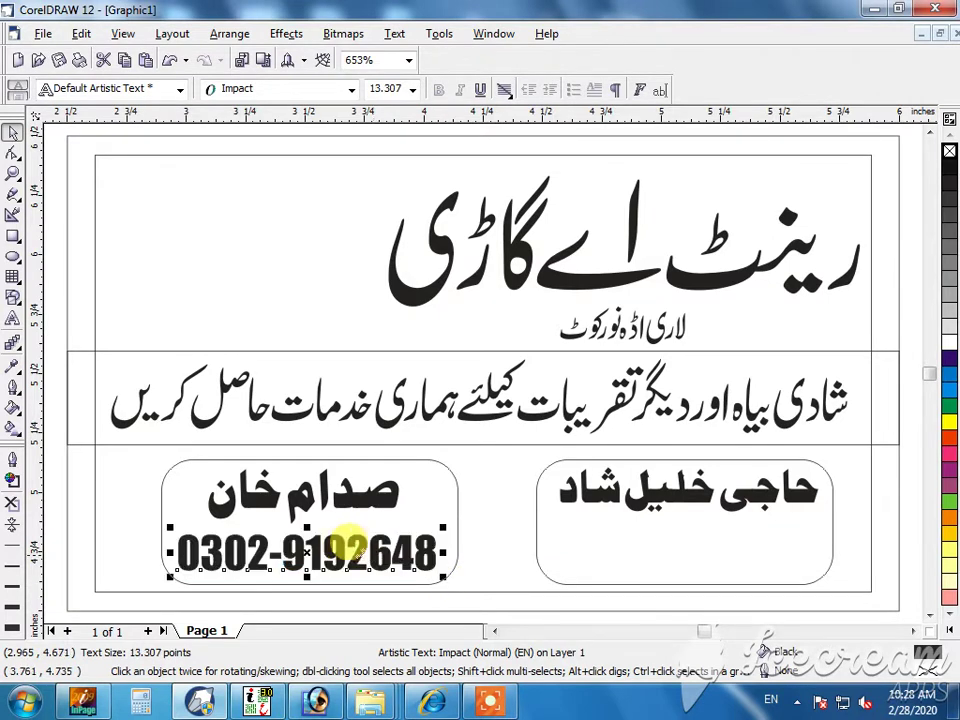
- Copy the phone number into the right box and replace it with a different number
{"action": "left_click_drag", "start_coordinate": [522, 545], "coordinate": [722, 545]}
{"action": "key", "text": "F8"}
{"action": "left_click", "coordinate": [717, 537]}
{"action": "key", "text": "ctrl+a"}
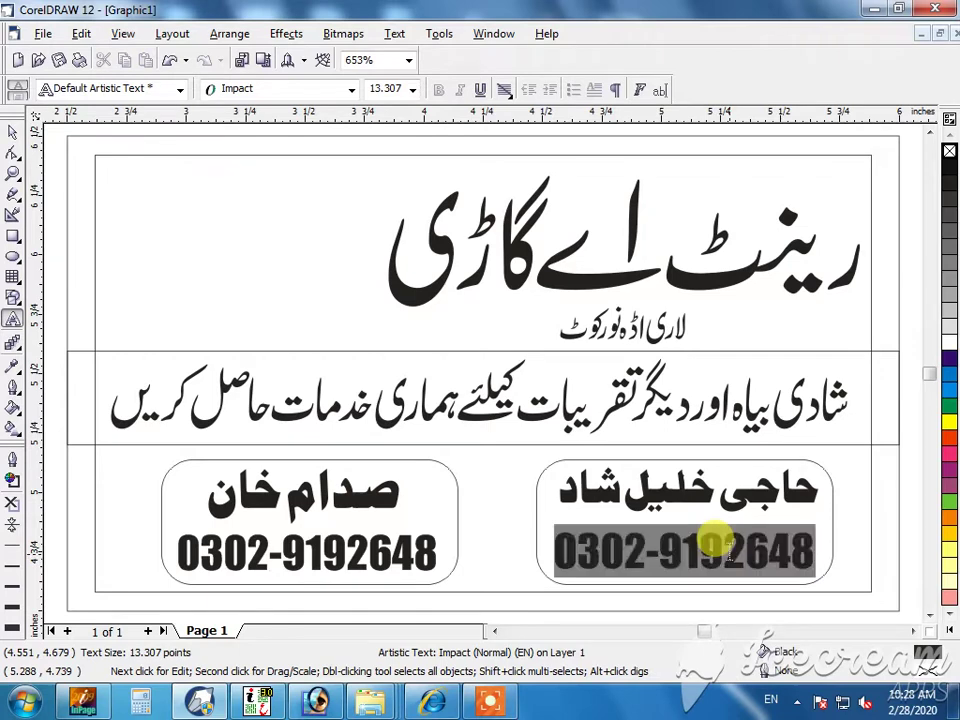
{"action": "type", "text": "03"}
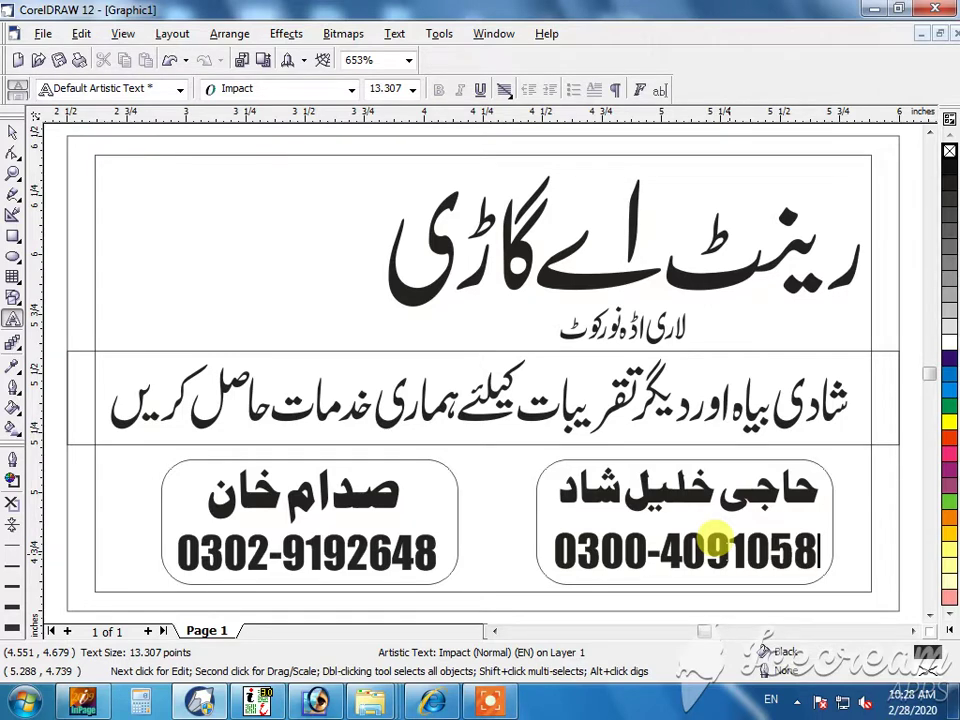
{"action": "left_click", "coordinate": [13, 133]}
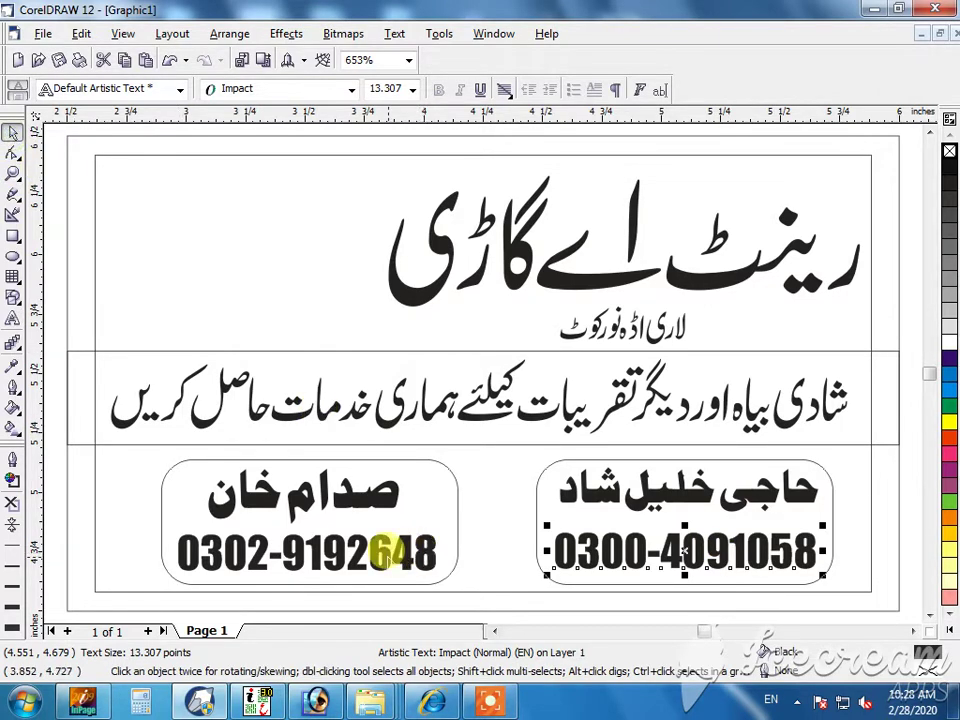
{"action": "left_click", "coordinate": [380, 551], "text": "shift"}
{"action": "left_click", "coordinate": [436, 495]}
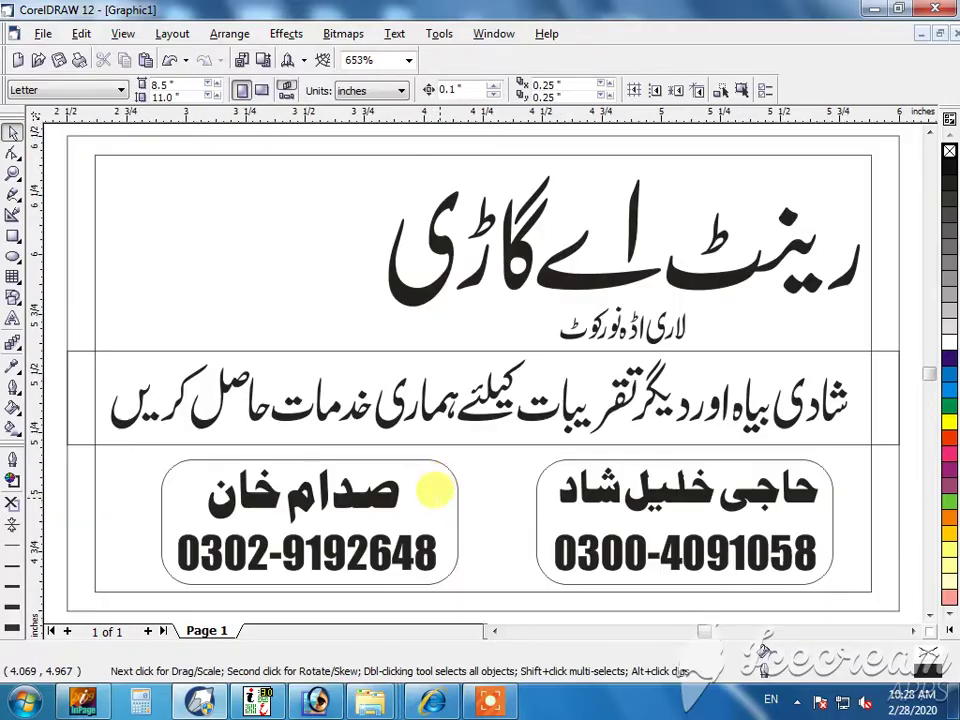
- Paste the white van picture (a.png) into the card's top-left corner, about 1.15 in wide
{"action": "key", "text": "super+d"}
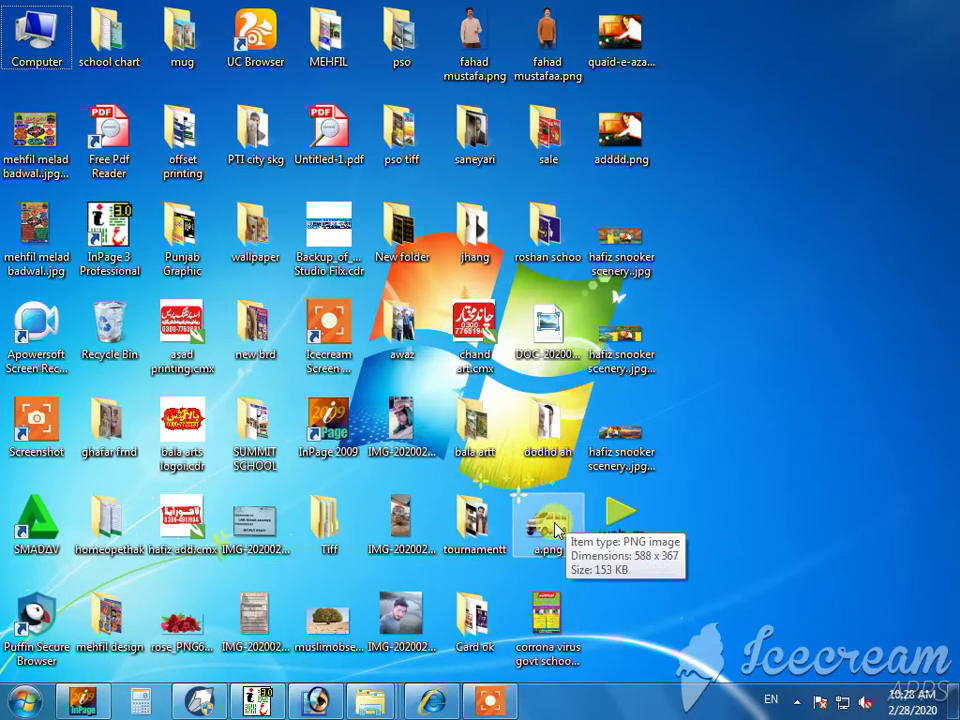
{"action": "left_click", "coordinate": [202, 697]}
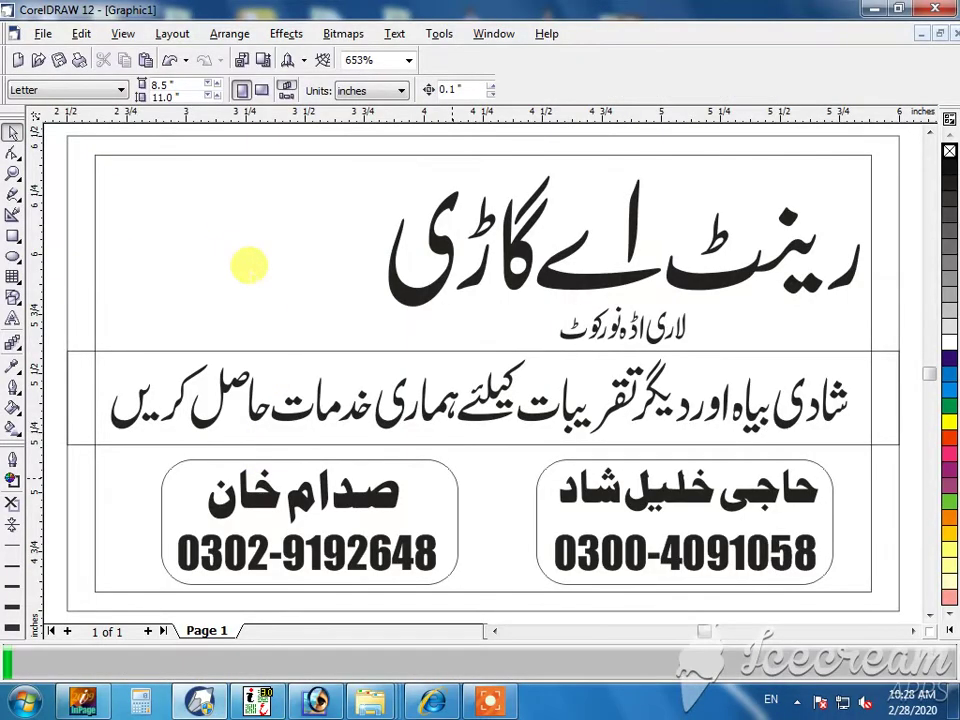
{"action": "key", "text": "ctrl+v"}
{"action": "key", "text": "shift+F2"}
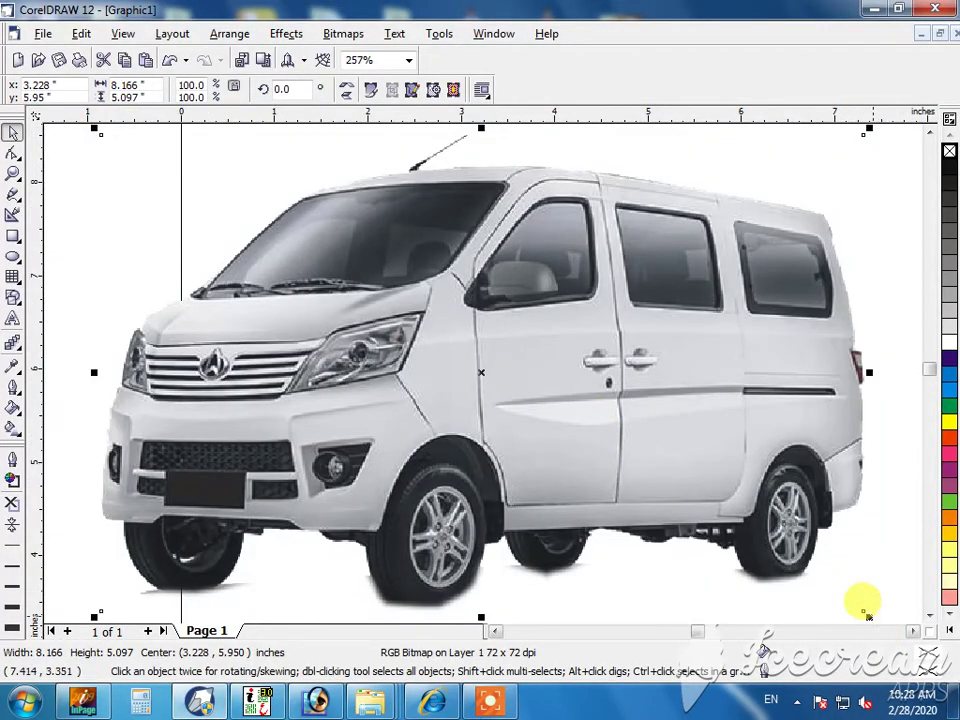
{"action": "left_click_drag", "start_coordinate": [866, 614], "coordinate": [521, 485]}
{"action": "key", "text": "F3"}
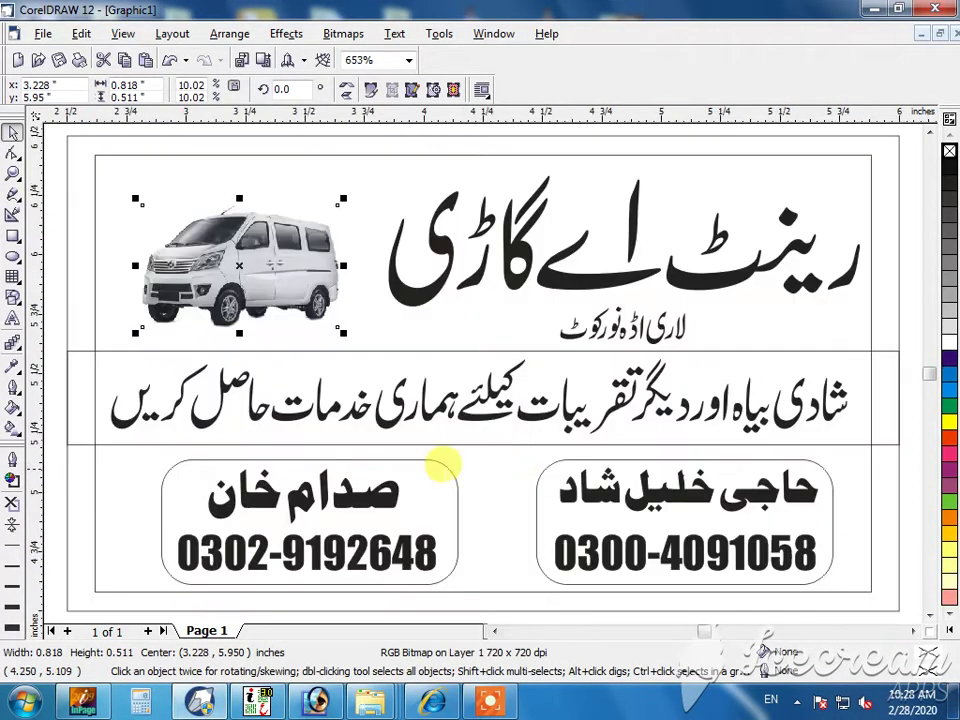
{"action": "left_click_drag", "start_coordinate": [239, 264], "coordinate": [235, 243]}
{"action": "left_click_drag", "start_coordinate": [339, 311], "coordinate": [378, 336]}
- Mirror the van horizontally to face the title and nudge the Urdu title slightly right
{"action": "left_click", "coordinate": [346, 91]}
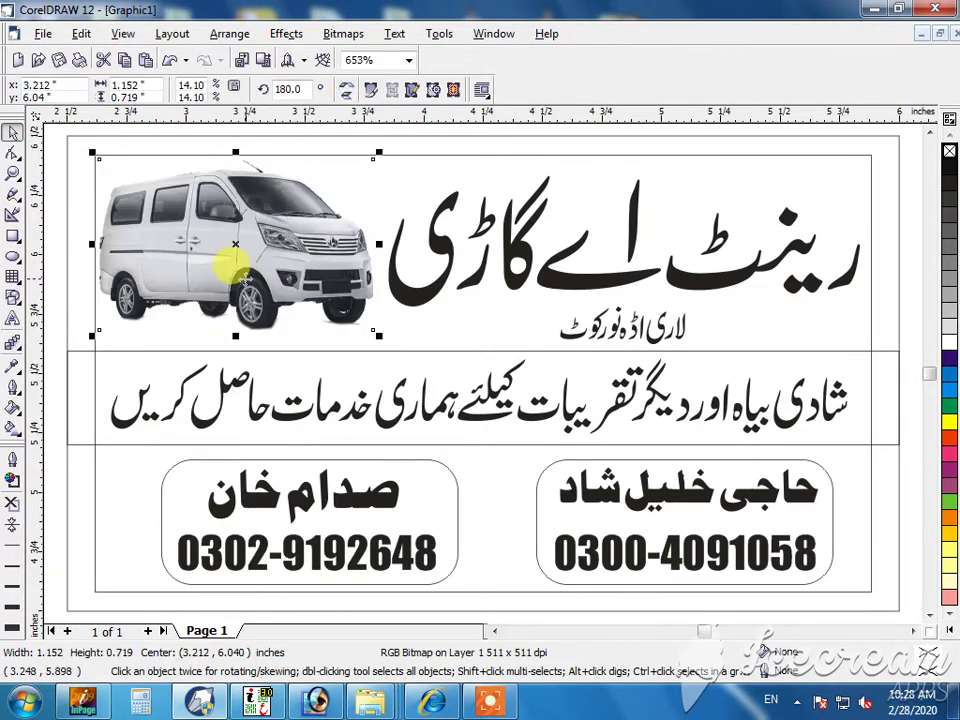
{"action": "left_click", "coordinate": [448, 324]}
{"action": "scroll", "coordinate": [448, 324], "scroll_direction": "down", "scroll_amount": 1}
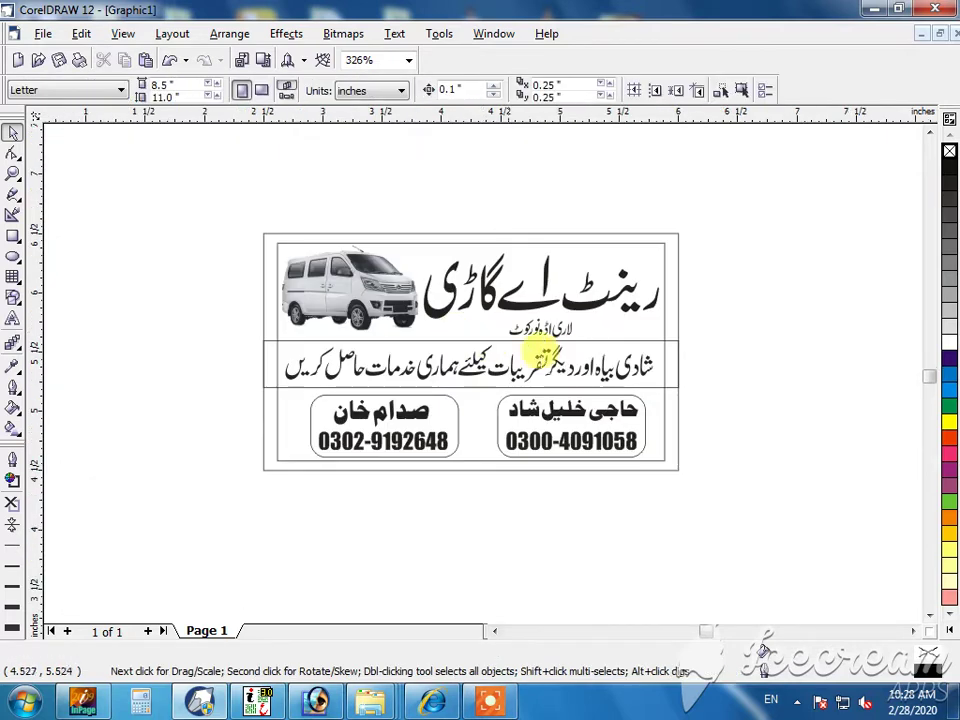
{"action": "scroll", "coordinate": [580, 322], "scroll_direction": "up", "scroll_amount": 1}
{"action": "left_click_drag", "start_coordinate": [577, 286], "coordinate": [583, 284]}
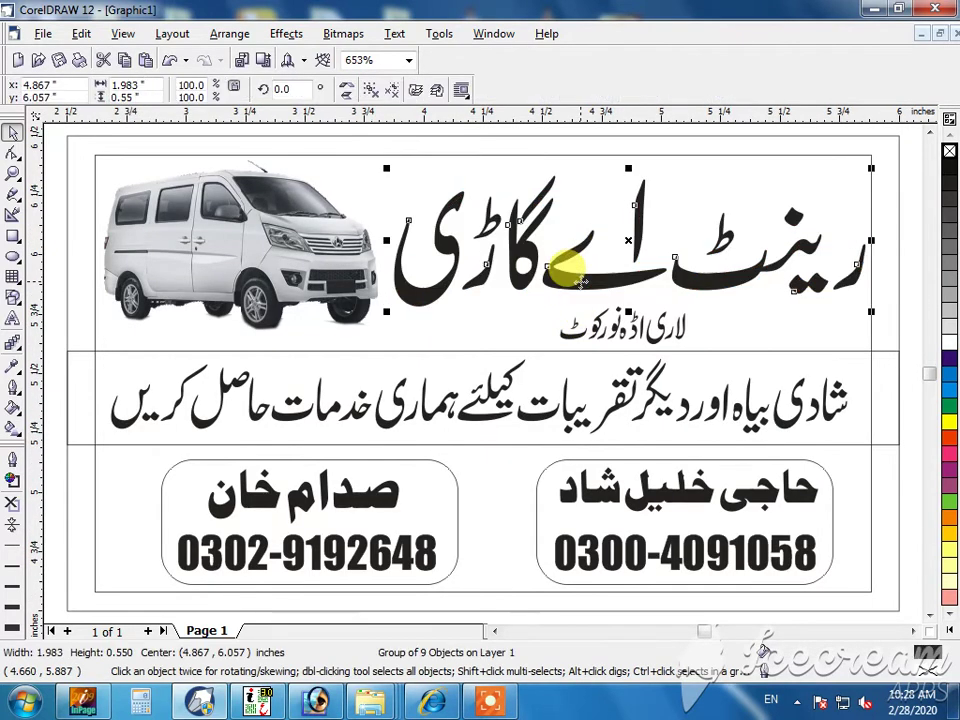
{"action": "left_click", "coordinate": [718, 317]}
- Enlarge the small line 'لاری اڈہ نورکوٹ' under the title, then bring up Fountain Fill for the card
{"action": "left_click", "coordinate": [625, 330]}
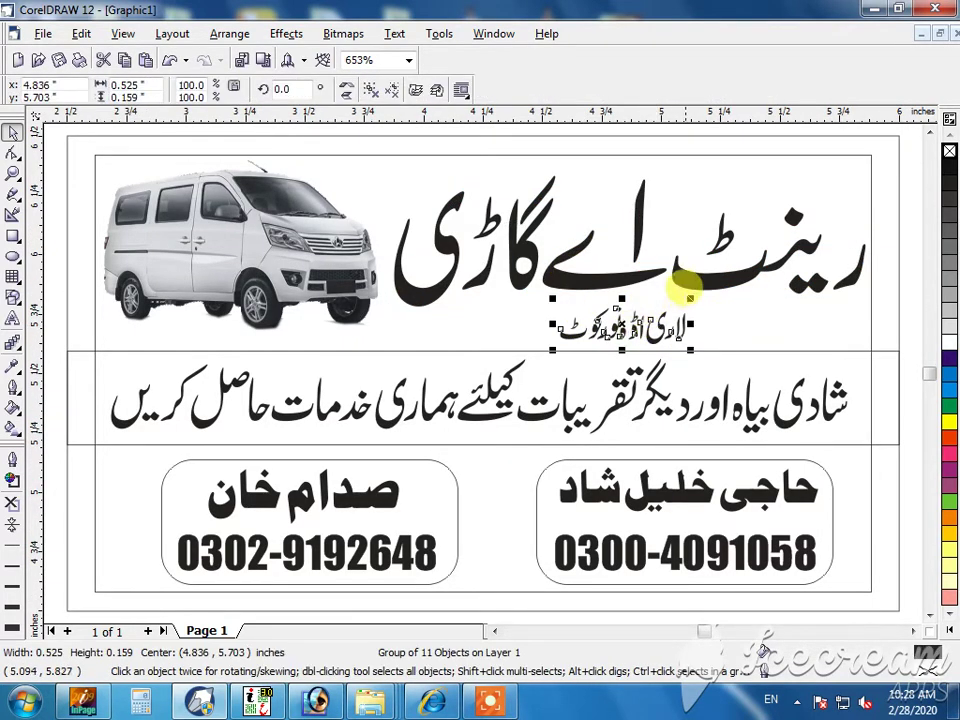
{"action": "left_click_drag", "start_coordinate": [697, 270], "coordinate": [709, 293]}
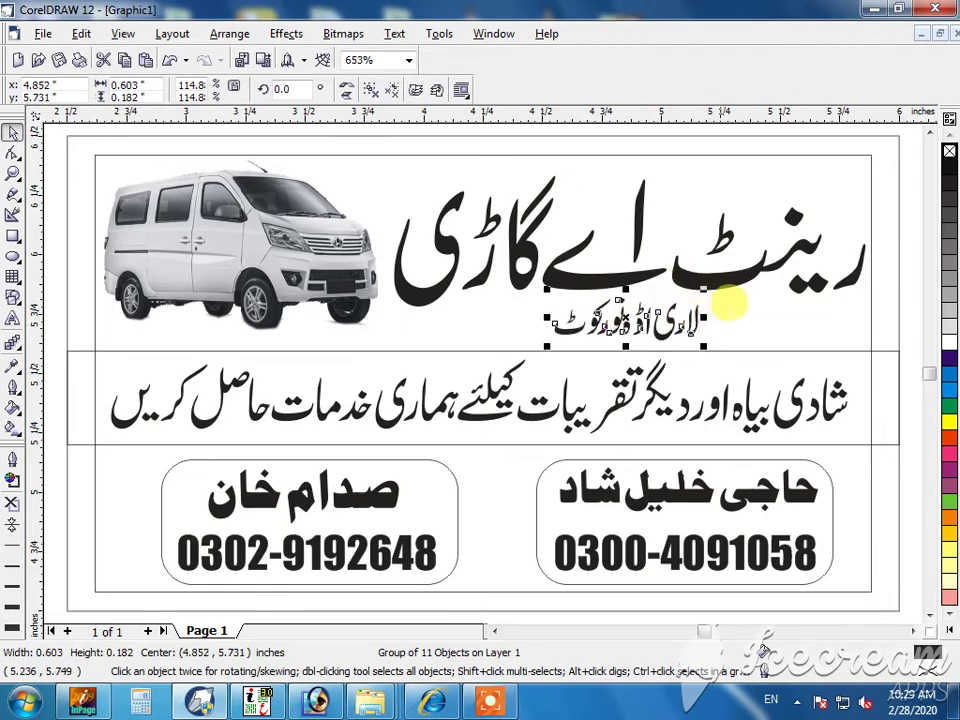
{"action": "left_click", "coordinate": [888, 311]}
{"action": "key", "text": "F11"}
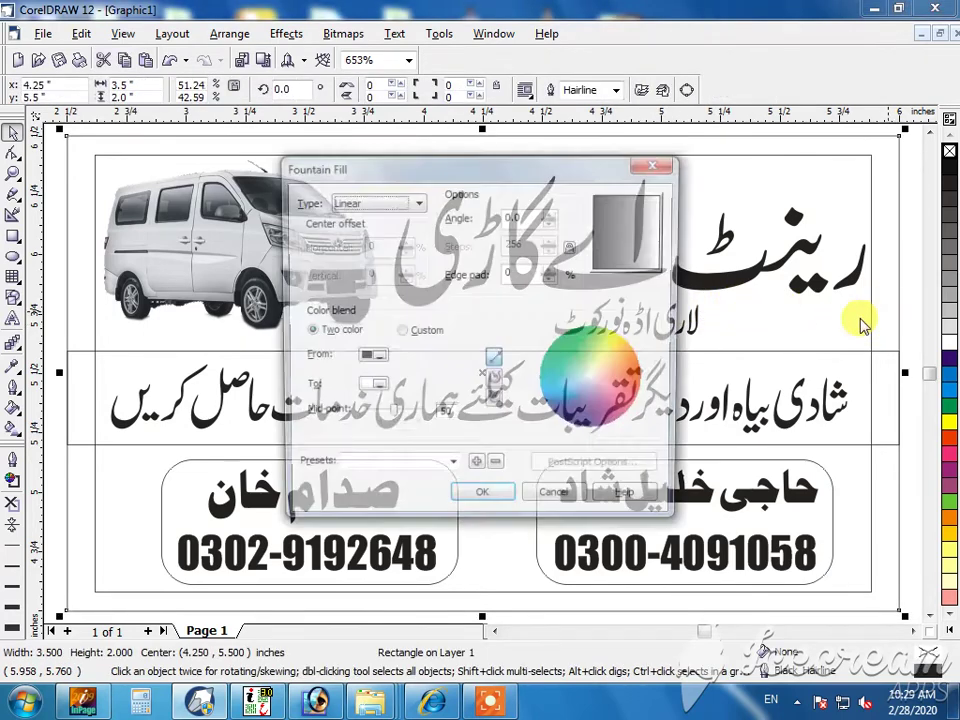
- Switch the fountain fill to Custom with a blue end, green start and extra colour points
{"action": "left_click", "coordinate": [401, 332]}
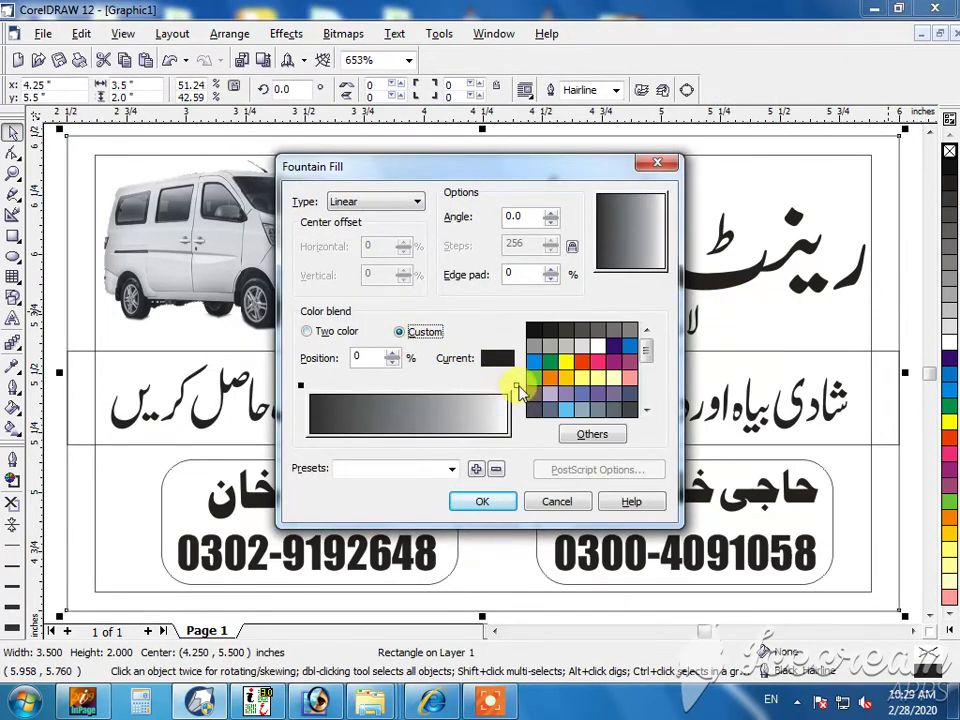
{"action": "left_click", "coordinate": [517, 387]}
{"action": "left_click", "coordinate": [541, 364]}
{"action": "left_click", "coordinate": [534, 362]}
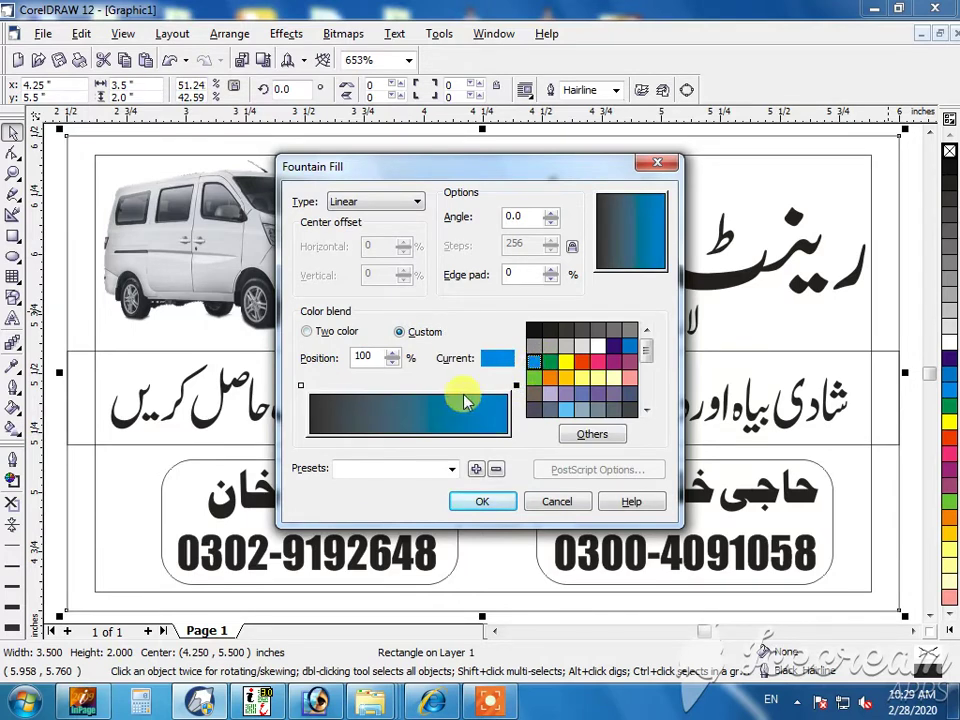
{"action": "double_click", "coordinate": [465, 387]}
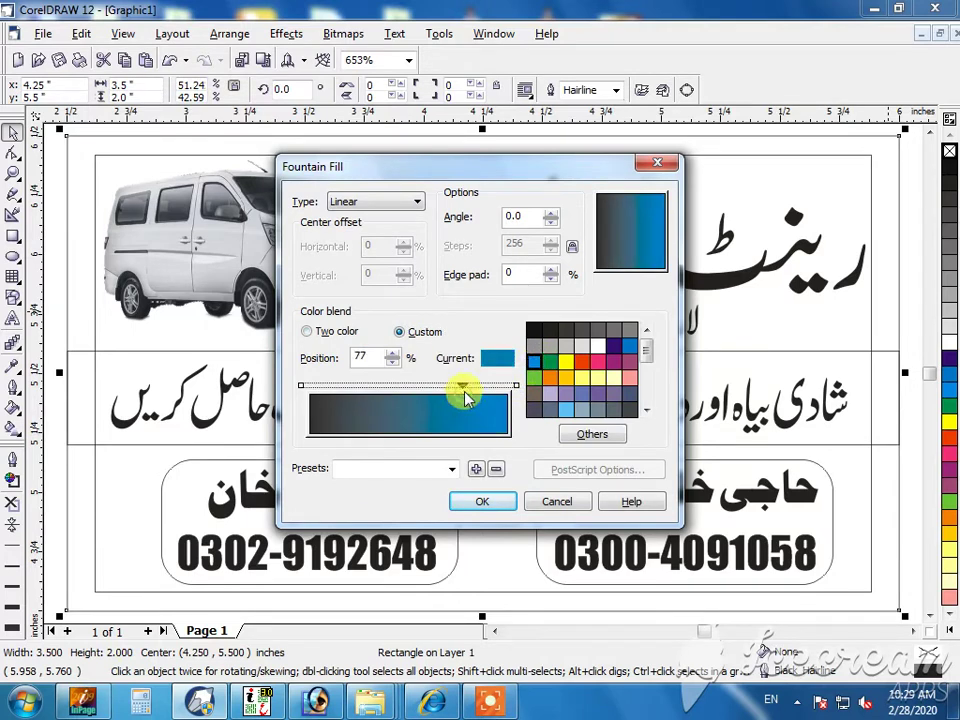
{"action": "left_click", "coordinate": [302, 387]}
{"action": "left_click", "coordinate": [534, 378]}
{"action": "double_click", "coordinate": [355, 387]}
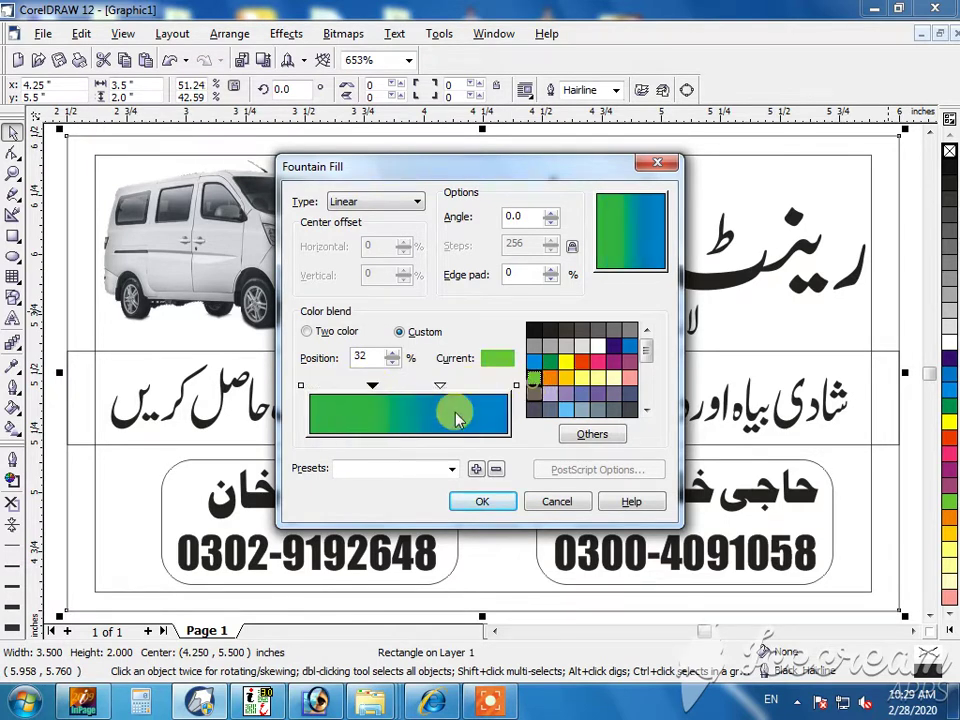
{"action": "double_click", "coordinate": [417, 387]}
- Make the middle points yellow, shift stops to 77% and 37%, and set the angle to 90°
{"action": "left_click", "coordinate": [535, 401]}
{"action": "left_click", "coordinate": [564, 362]}
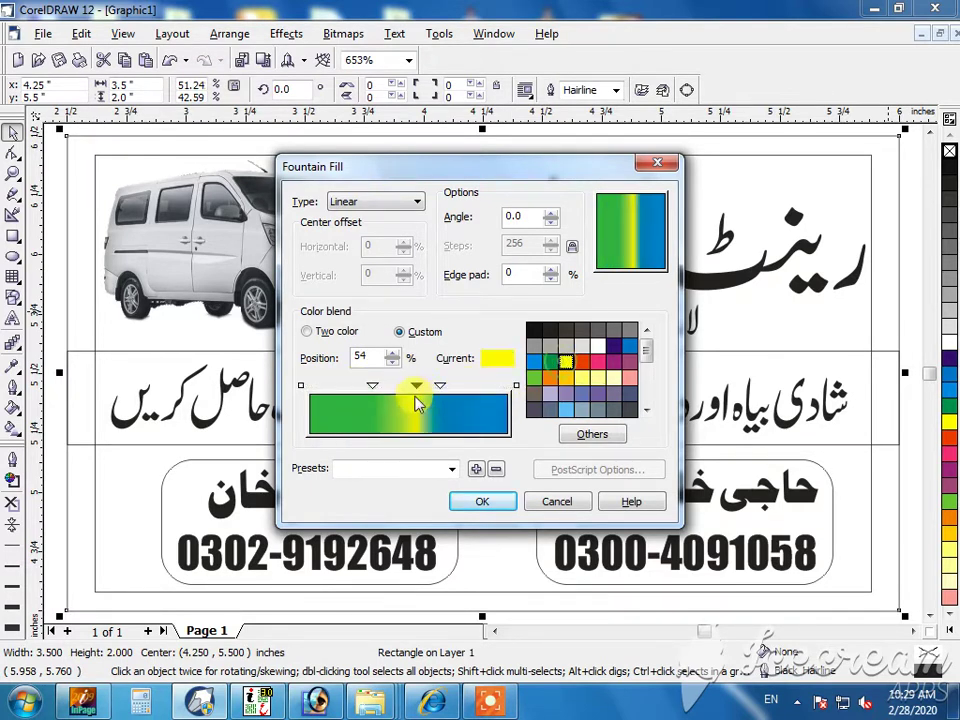
{"action": "left_click_drag", "start_coordinate": [441, 387], "coordinate": [462, 385]}
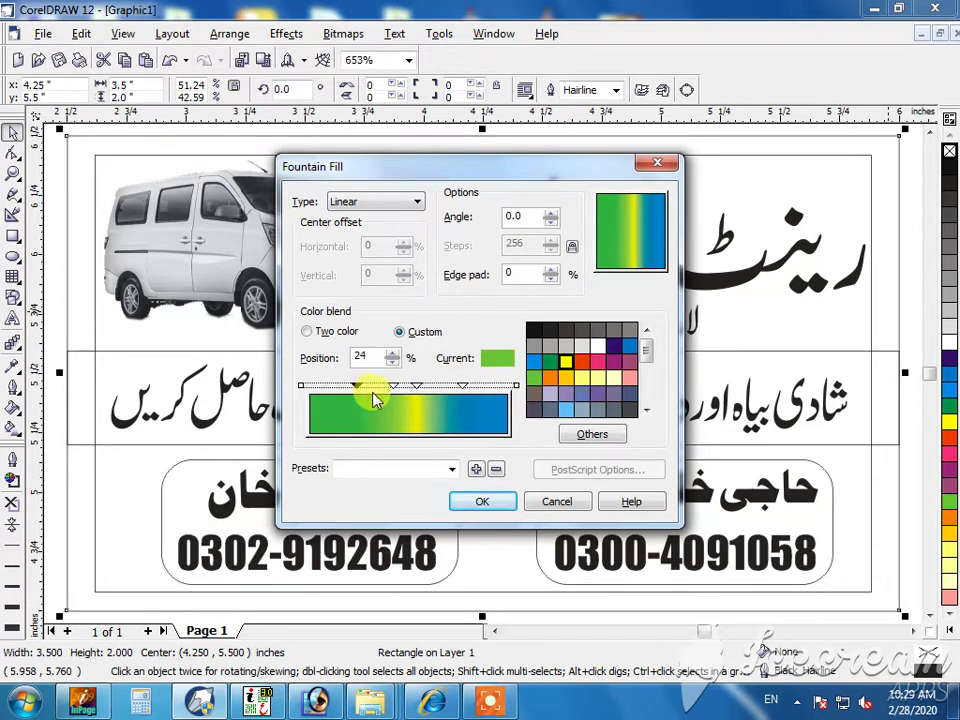
{"action": "mouse_move", "coordinate": [395, 387]}
{"action": "left_mouse_down"}
{"action": "mouse_move", "coordinate": [381, 387]}
{"action": "mouse_move", "coordinate": [429, 387]}
{"action": "left_mouse_up"}
{"action": "left_click", "coordinate": [566, 362]}
{"action": "left_click", "coordinate": [419, 387]}
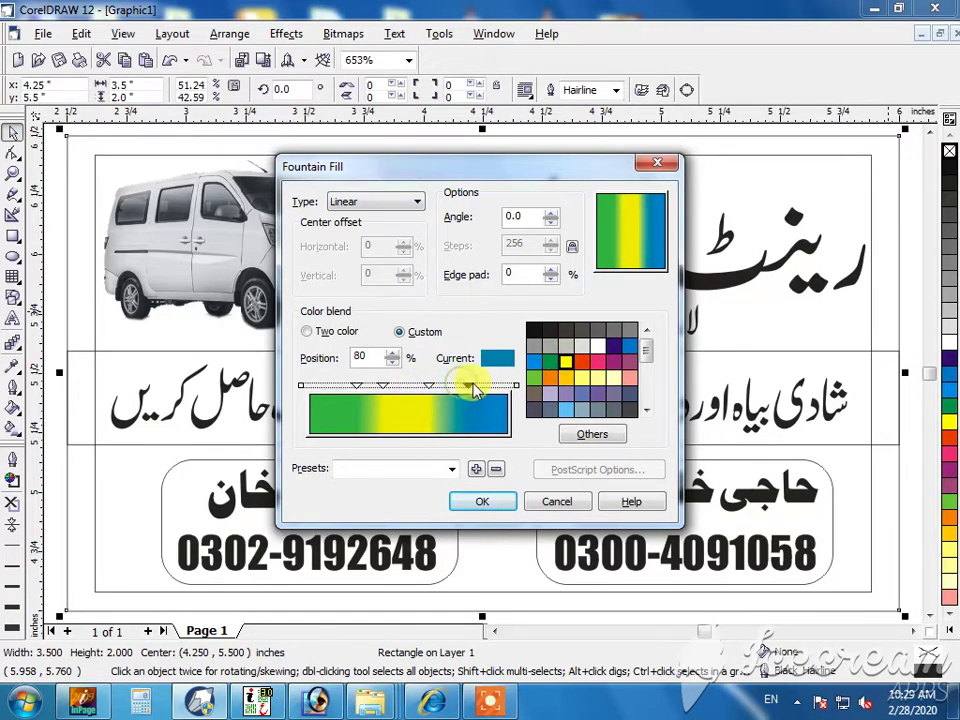
{"action": "double_click", "coordinate": [513, 216]}
{"action": "type", "text": "90"}
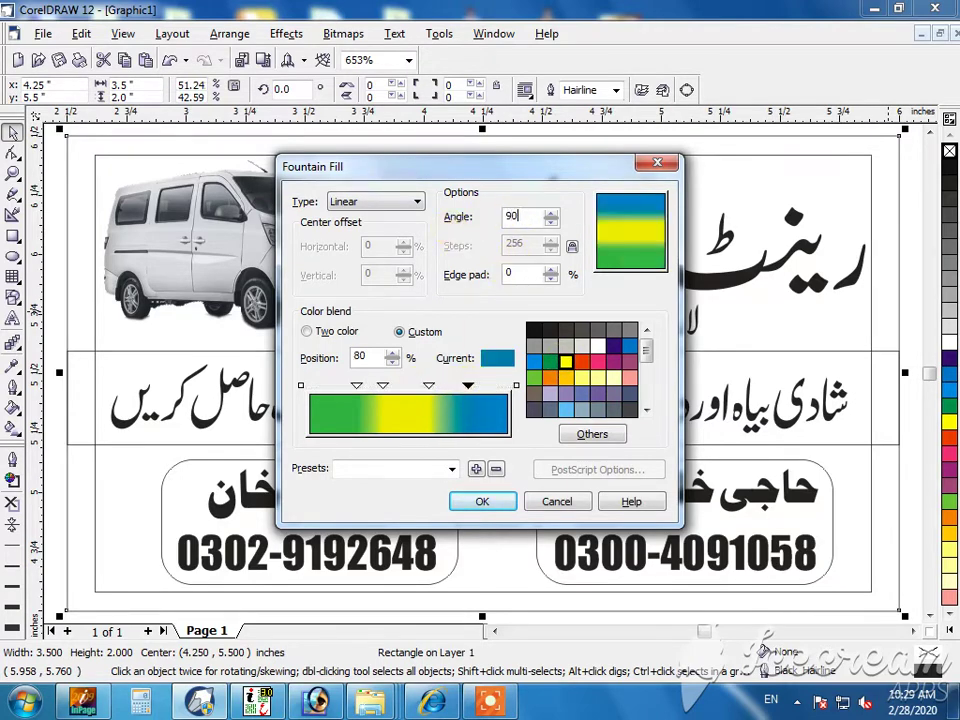
{"action": "key", "text": "Return"}
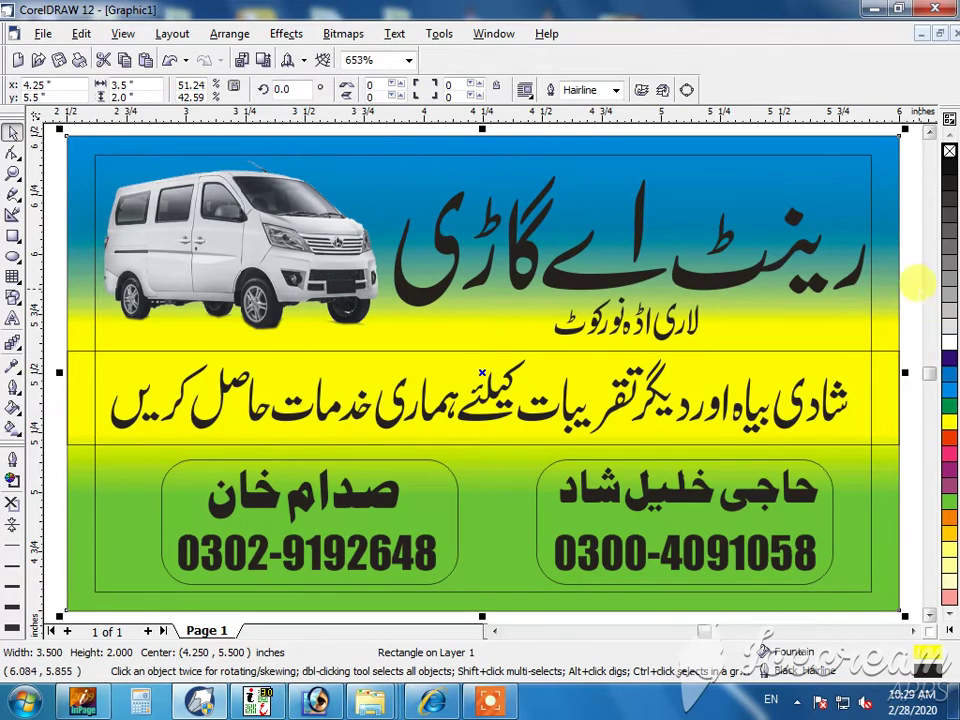
- Fill the Urdu title orange and give it a 4.0 pt outline
{"action": "left_click", "coordinate": [918, 289]}
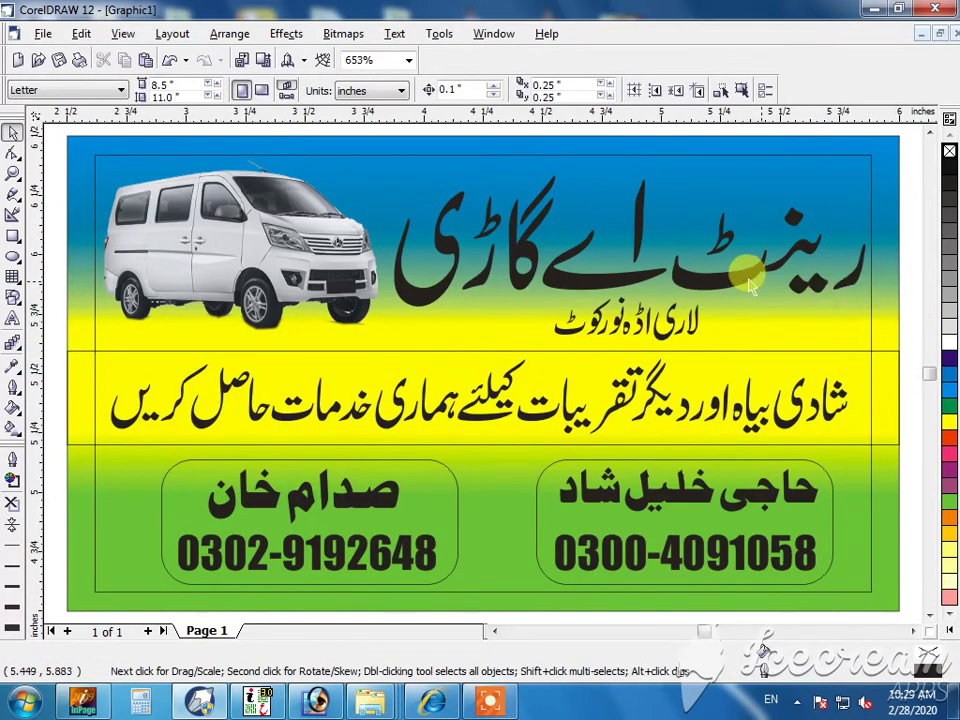
{"action": "left_click", "coordinate": [557, 207]}
{"action": "left_click", "coordinate": [948, 436]}
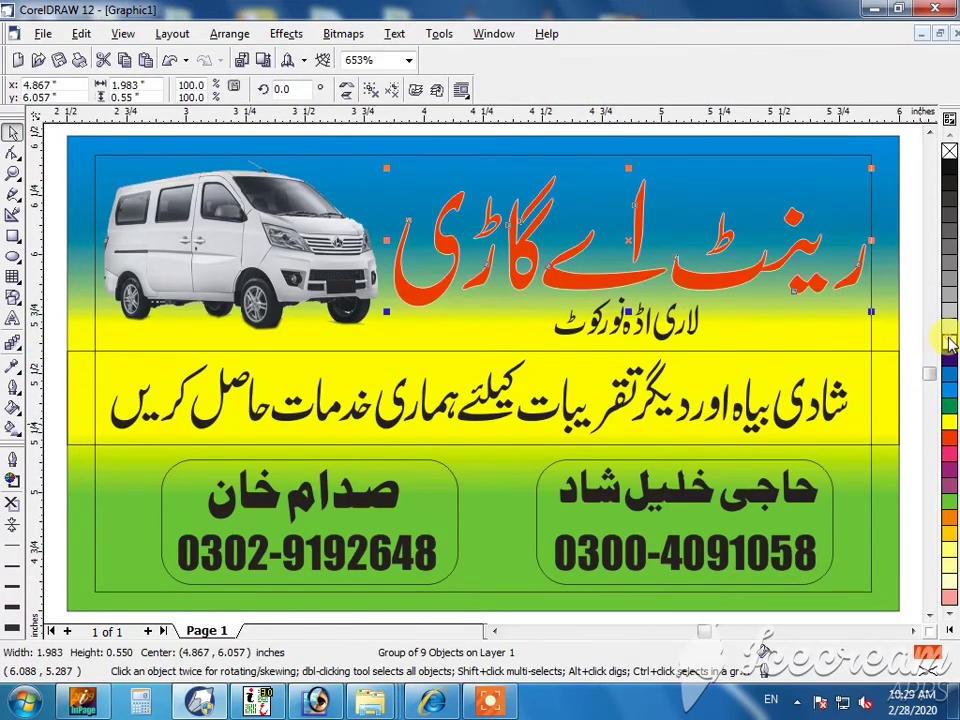
{"action": "key", "text": "F12"}
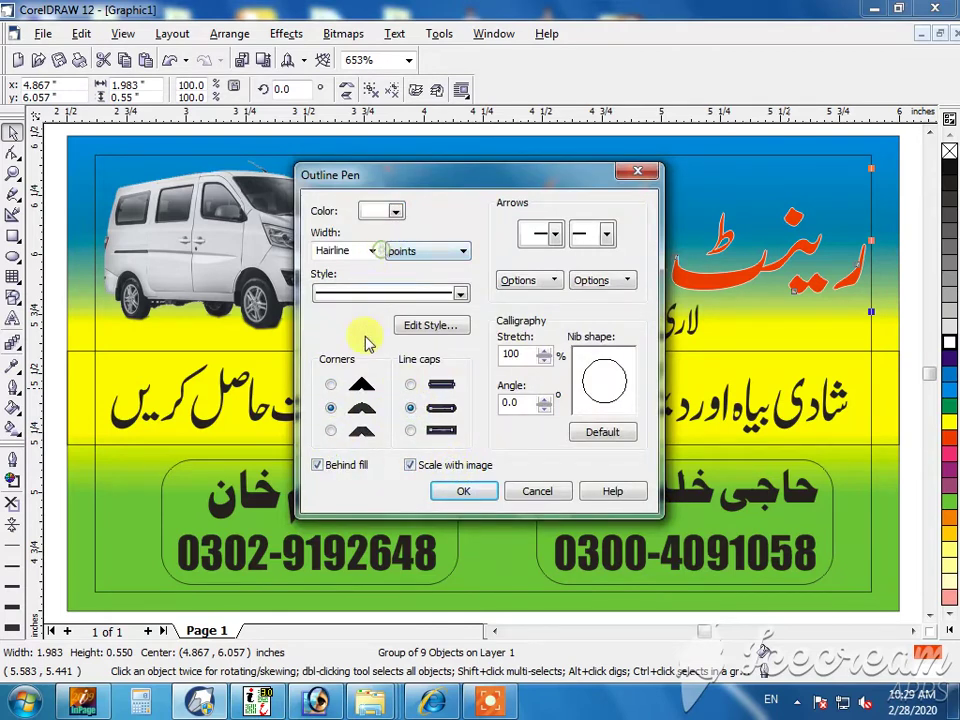
{"action": "left_click", "coordinate": [371, 252]}
{"action": "left_click", "coordinate": [343, 340]}
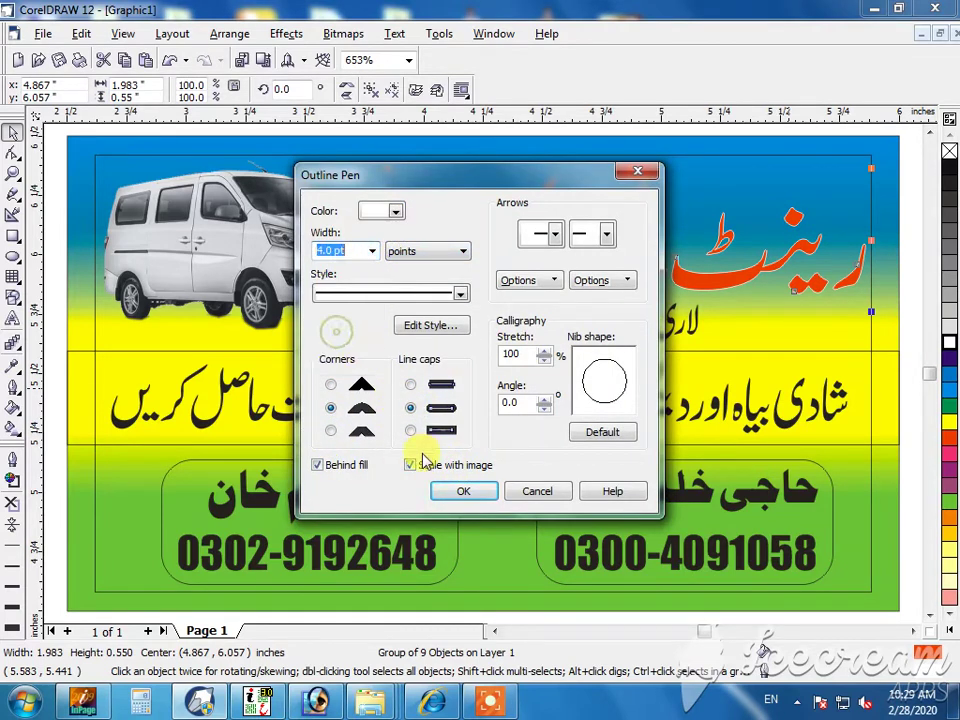
{"action": "left_click", "coordinate": [463, 490]}
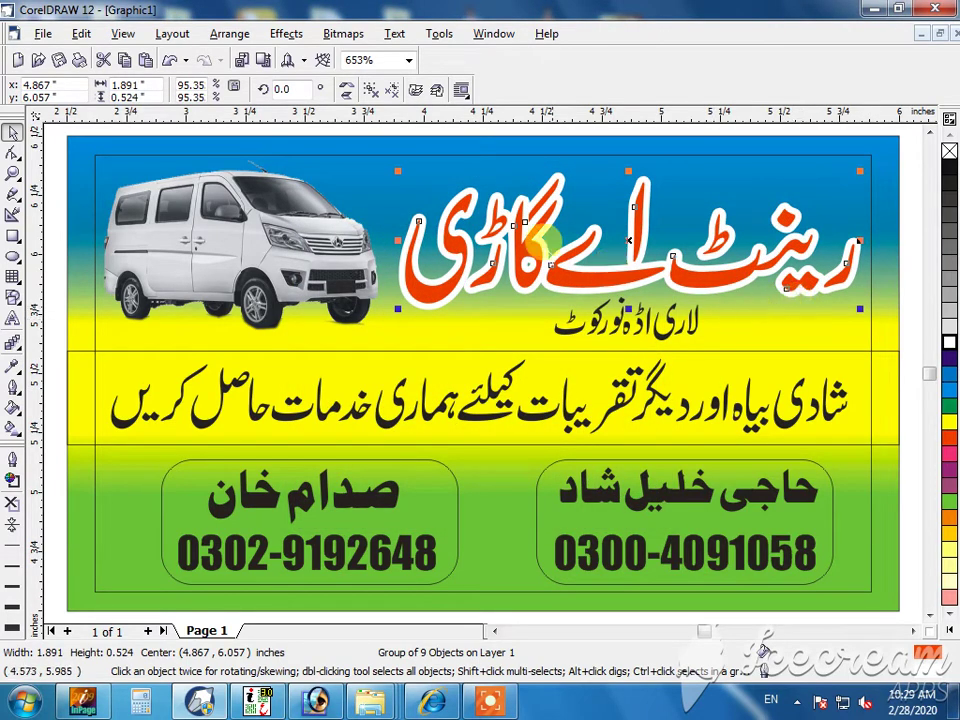
- Ungroup the heading, try a black fill and outline on it, then undo
{"action": "left_click", "coordinate": [367, 88]}
{"action": "left_click", "coordinate": [700, 271]}
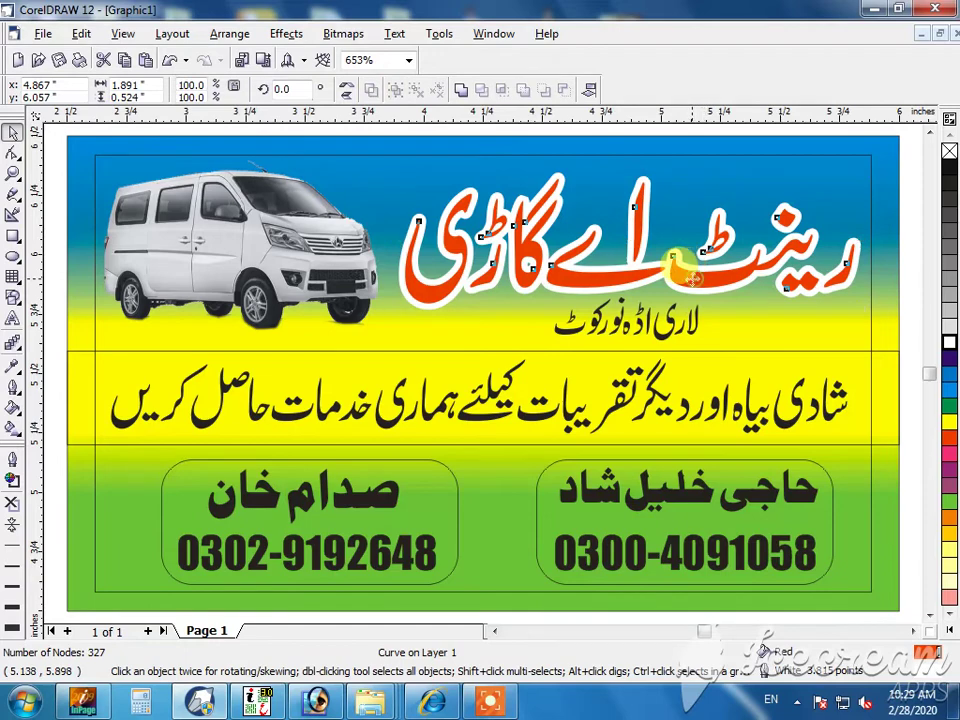
{"action": "left_click", "coordinate": [947, 168]}
{"action": "right_click", "coordinate": [947, 168]}
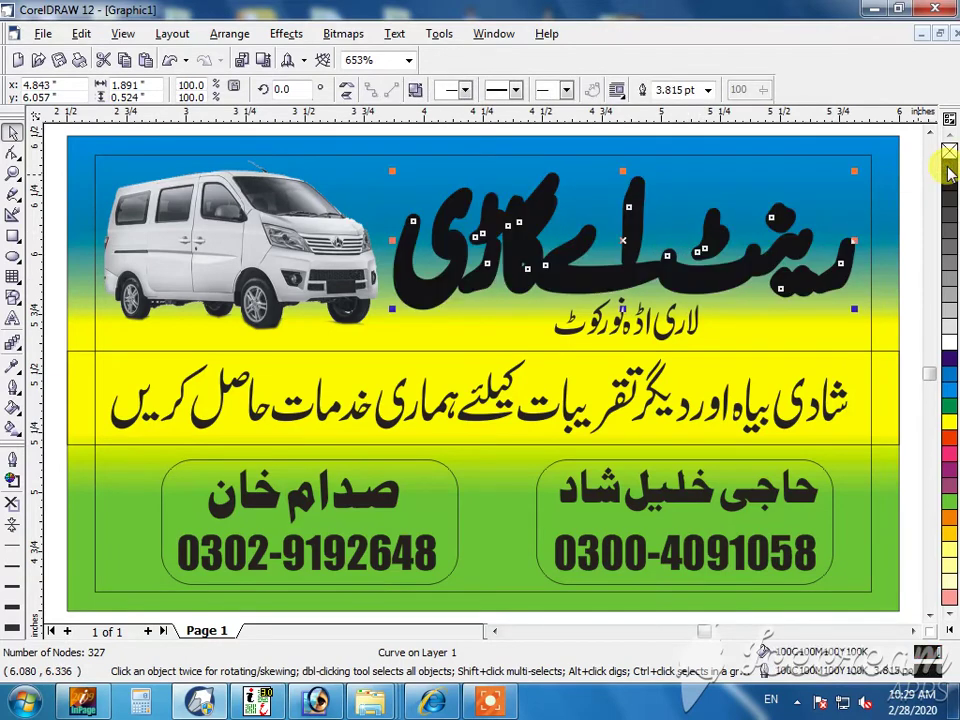
{"action": "key", "text": "ctrl+z"}
{"action": "key", "text": "ctrl+z"}
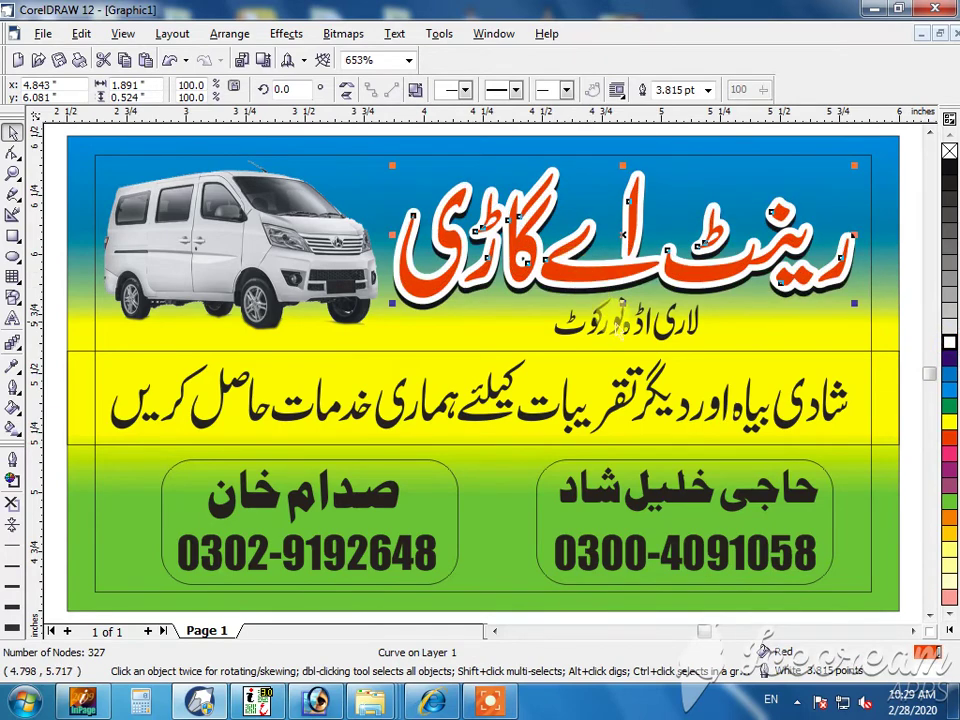
- Copy fill, outline pen and outline colour from the red heading onto the subheading, then thin its outline
{"action": "left_click", "coordinate": [620, 318]}
{"action": "left_click", "coordinate": [81, 33]}
{"action": "left_click", "coordinate": [140, 88]}
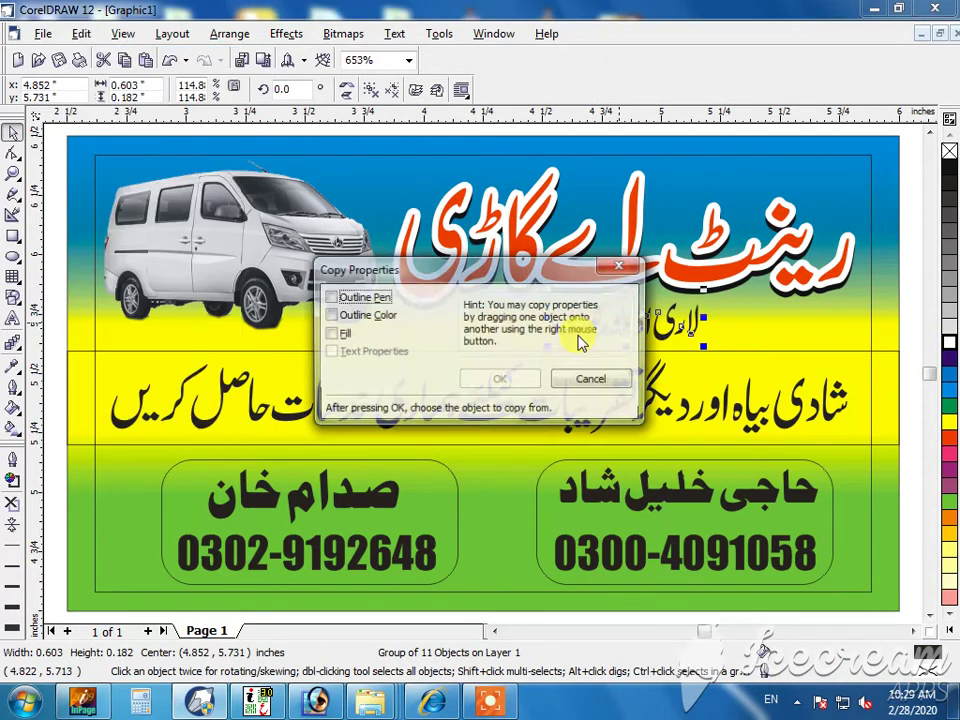
{"action": "left_click", "coordinate": [343, 334]}
{"action": "left_click", "coordinate": [354, 315]}
{"action": "left_click", "coordinate": [350, 297]}
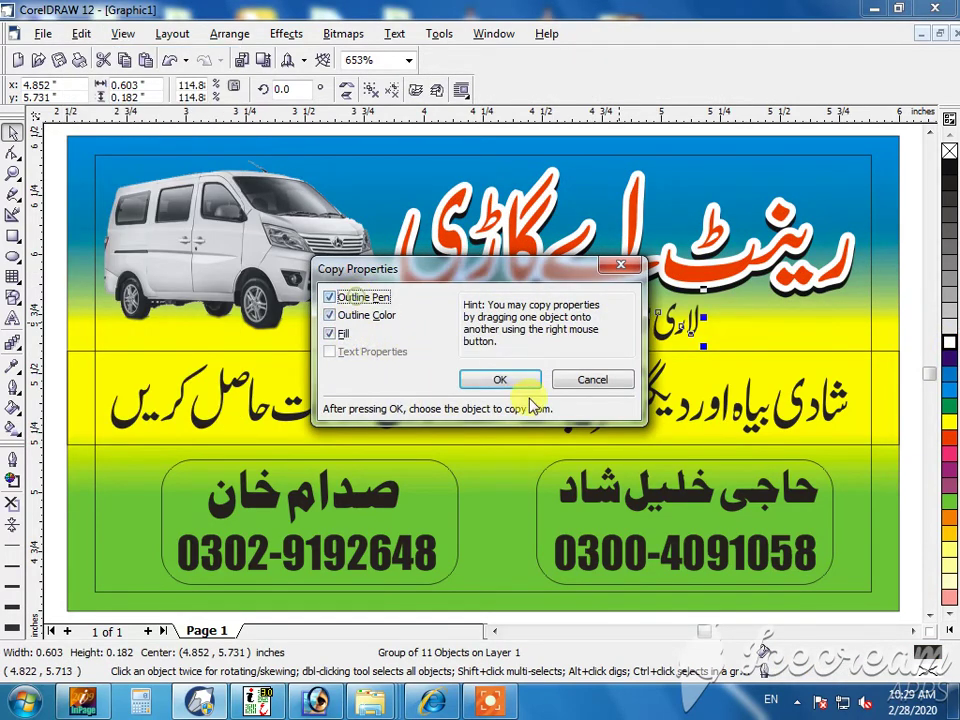
{"action": "left_click", "coordinate": [500, 379]}
{"action": "left_click", "coordinate": [668, 265]}
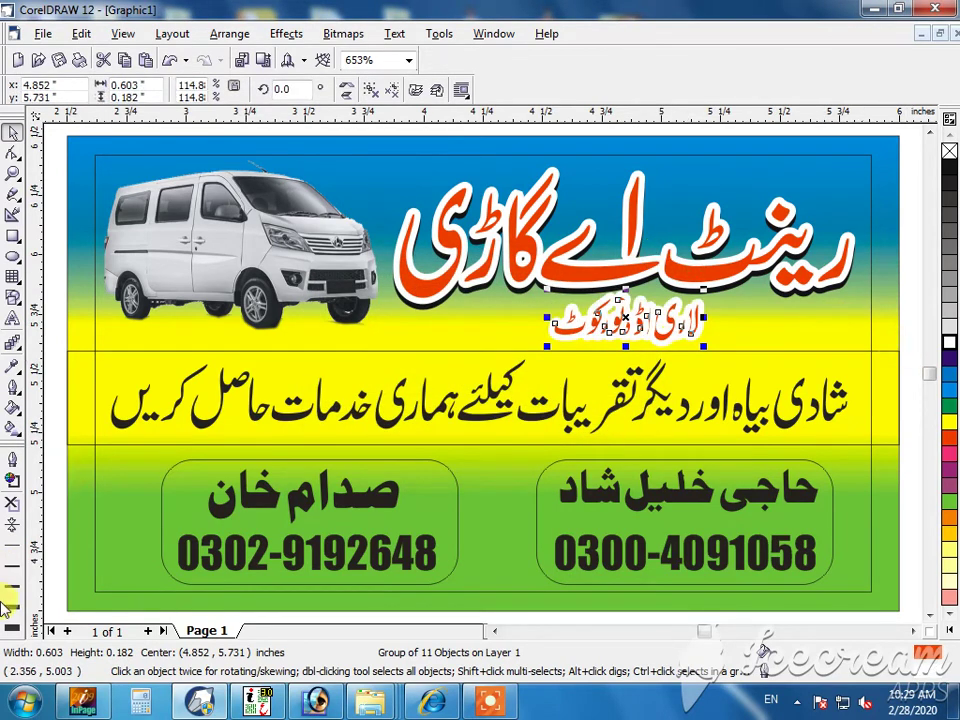
{"action": "left_click", "coordinate": [14, 569]}
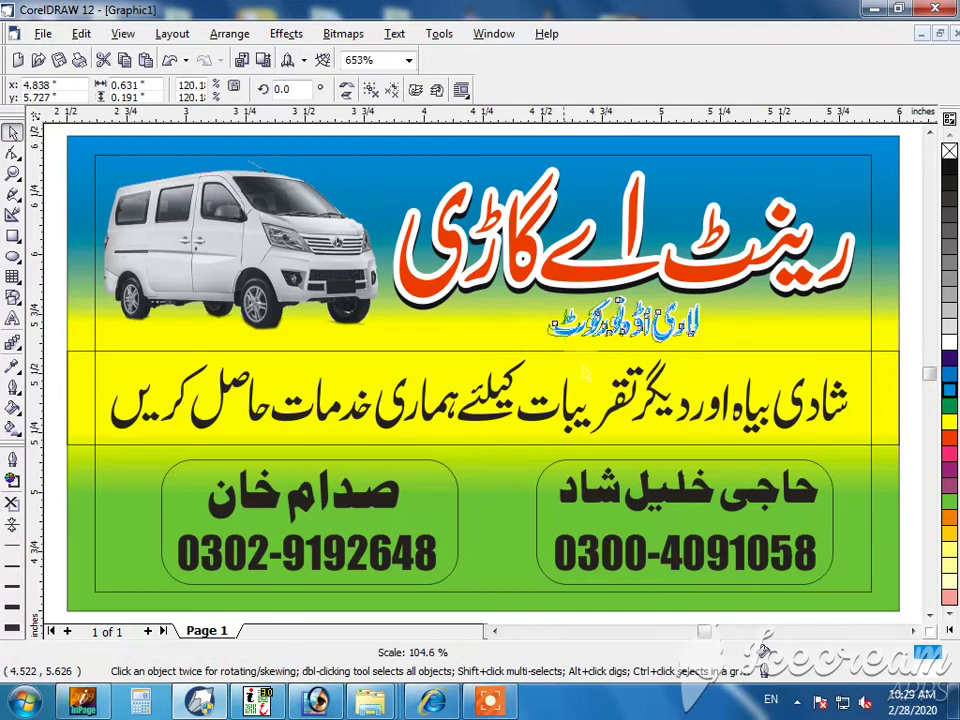
{"action": "left_click", "coordinate": [718, 345]}
- Fill the middle band dark purple and make its Urdu text white
{"action": "left_click", "coordinate": [953, 372]}
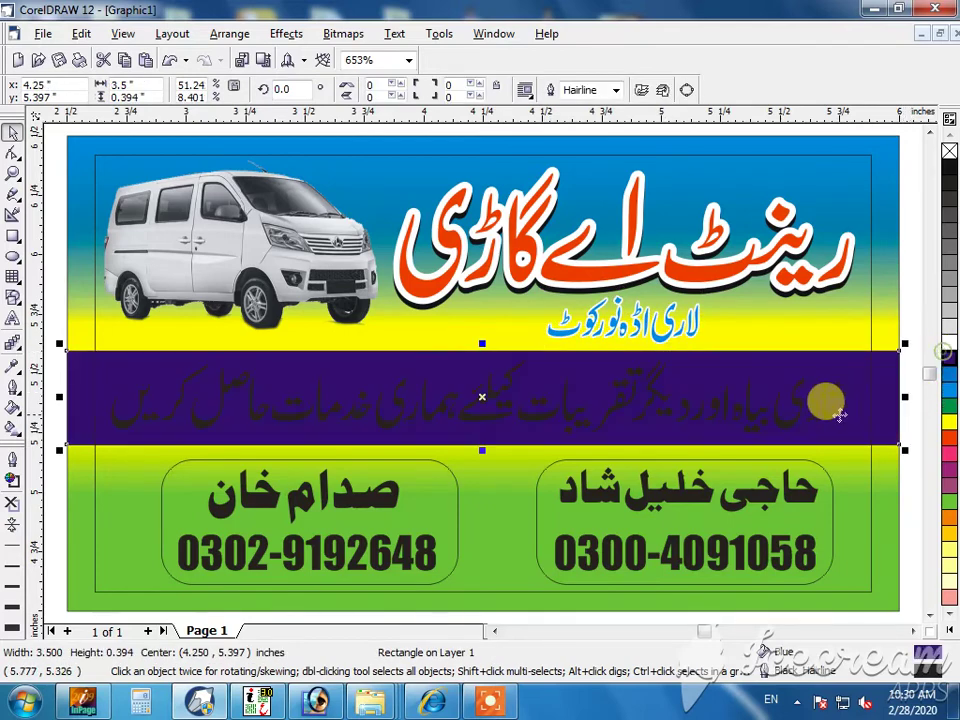
{"action": "left_click", "coordinate": [824, 396]}
{"action": "left_click", "coordinate": [948, 341]}
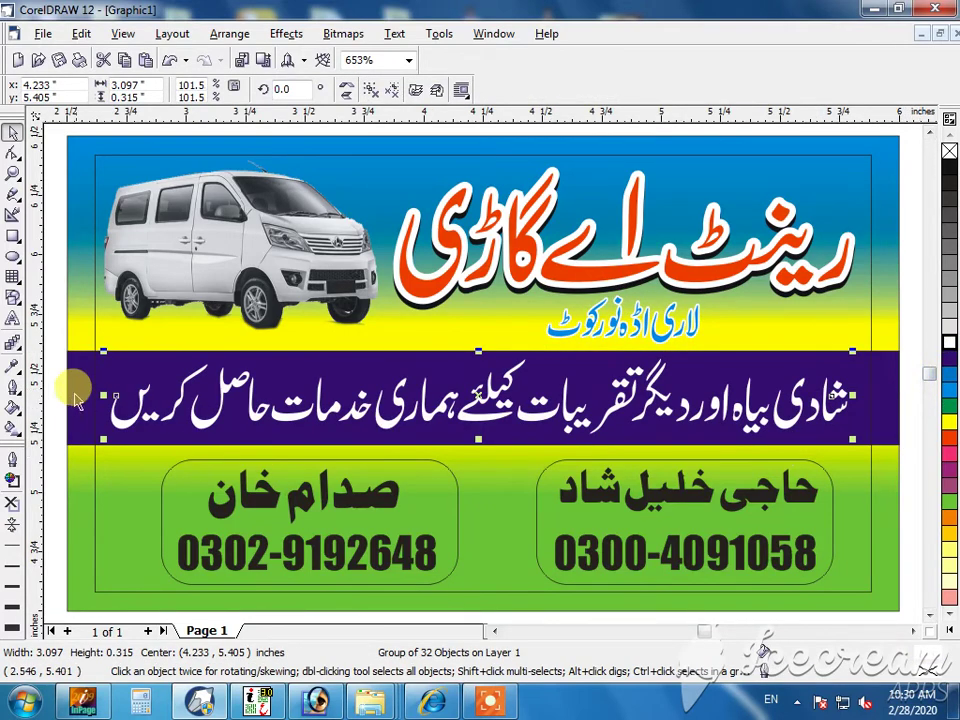
{"action": "left_click", "coordinate": [46, 280]}
- Enlarge and reposition the bottom contact panel, then make both boxes' names and phone numbers white
{"action": "left_click_drag", "start_coordinate": [875, 440], "coordinate": [115, 595]}
{"action": "left_click_drag", "start_coordinate": [160, 445], "coordinate": [116, 431]}
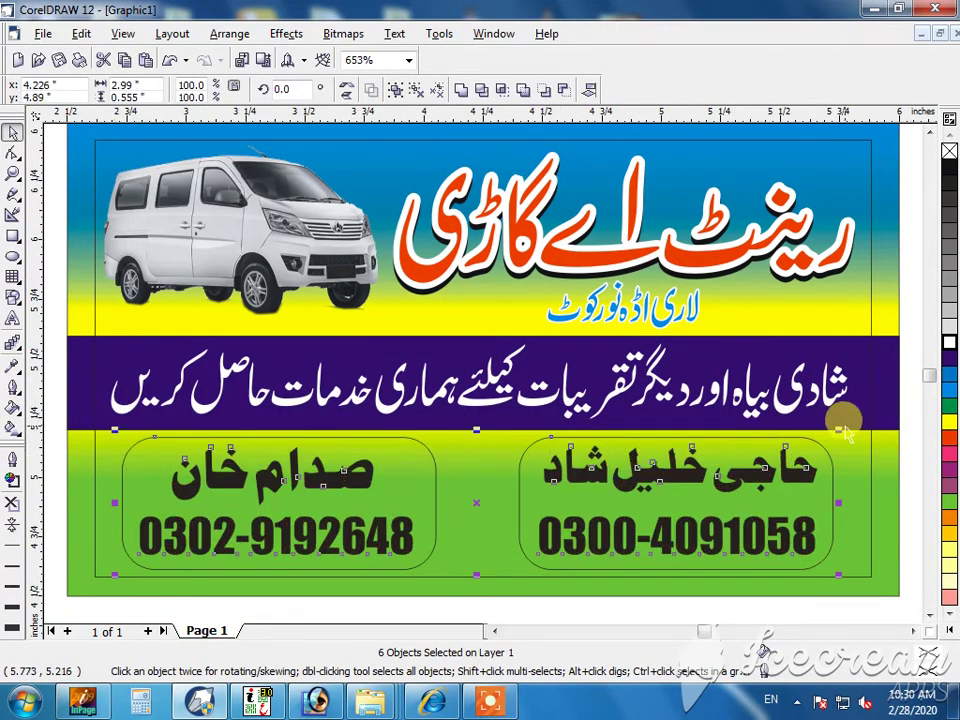
{"action": "left_click_drag", "start_coordinate": [847, 430], "coordinate": [893, 460]}
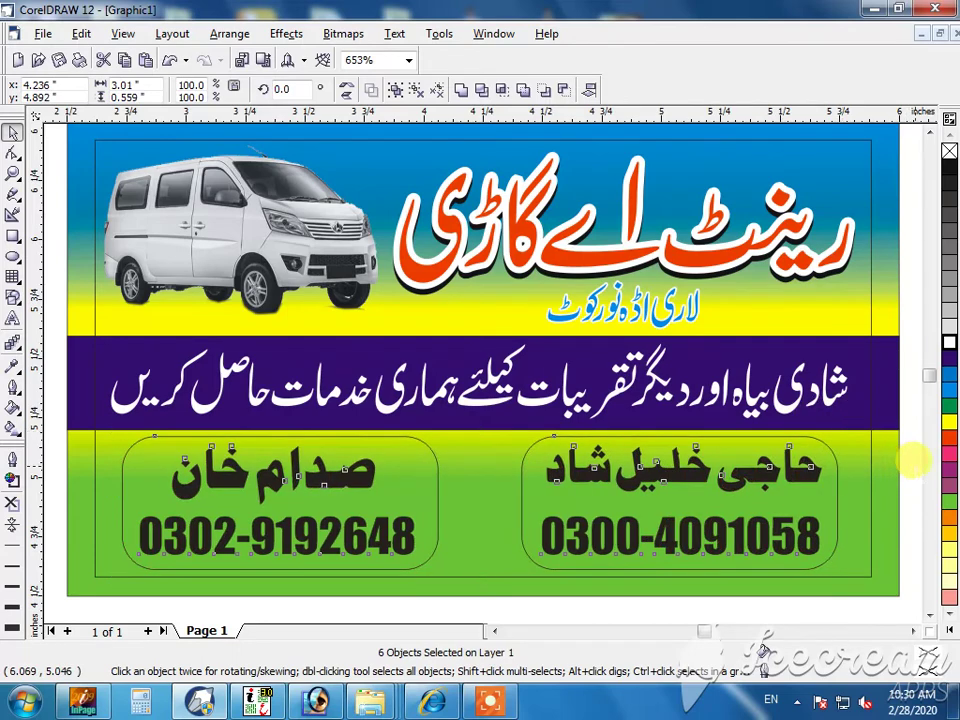
{"action": "left_click", "coordinate": [557, 458]}
{"action": "left_click", "coordinate": [668, 540], "text": "shift"}
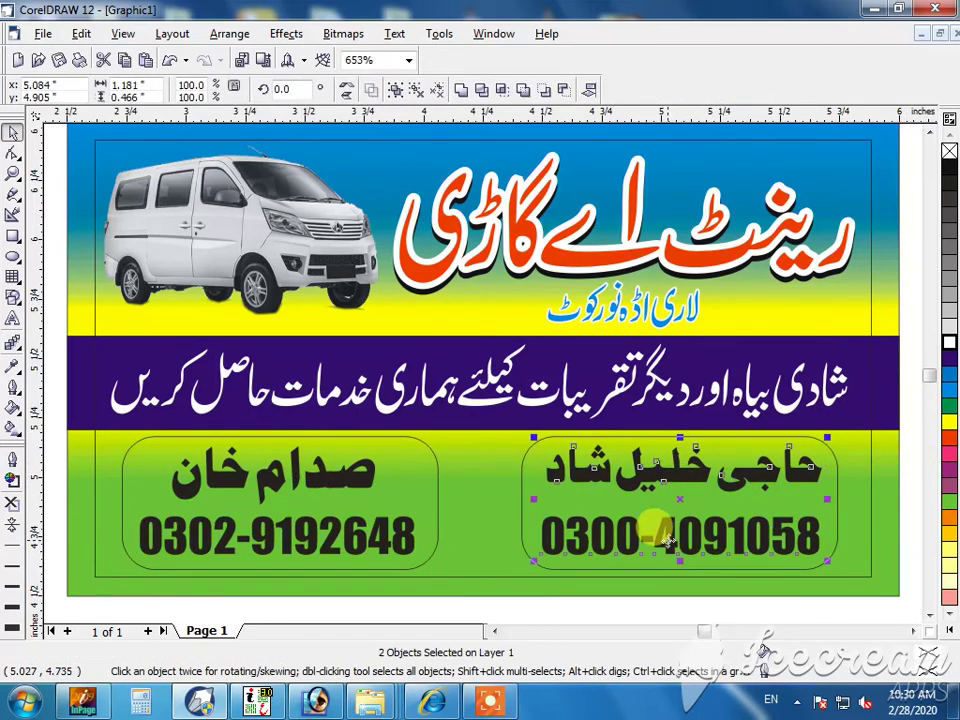
{"action": "left_click", "coordinate": [369, 525], "text": "shift"}
{"action": "left_click", "coordinate": [350, 485], "text": "shift"}
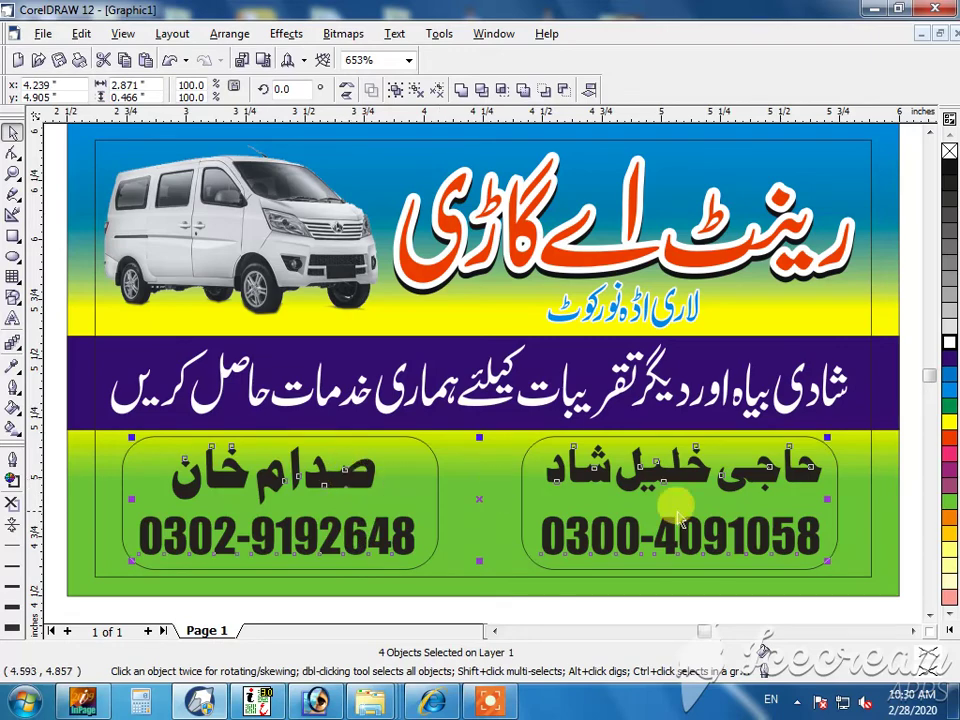
{"action": "left_click", "coordinate": [949, 343]}
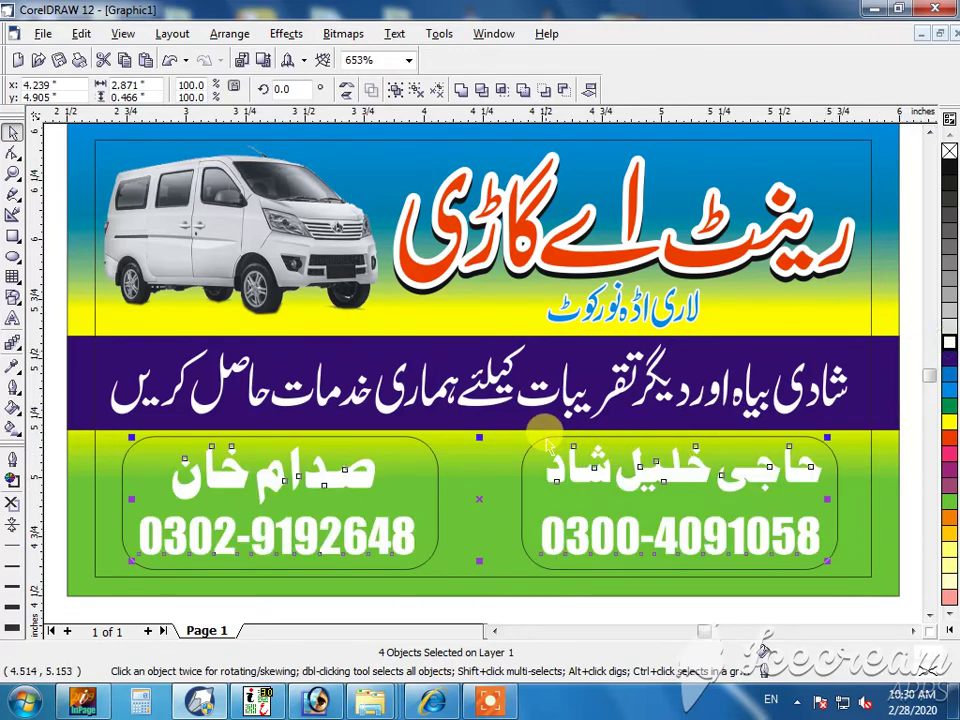
- Select both rounded contact boxes and bring up Fountain Fill for them
{"action": "left_click", "coordinate": [546, 440]}
{"action": "left_click", "coordinate": [408, 436], "text": "shift"}
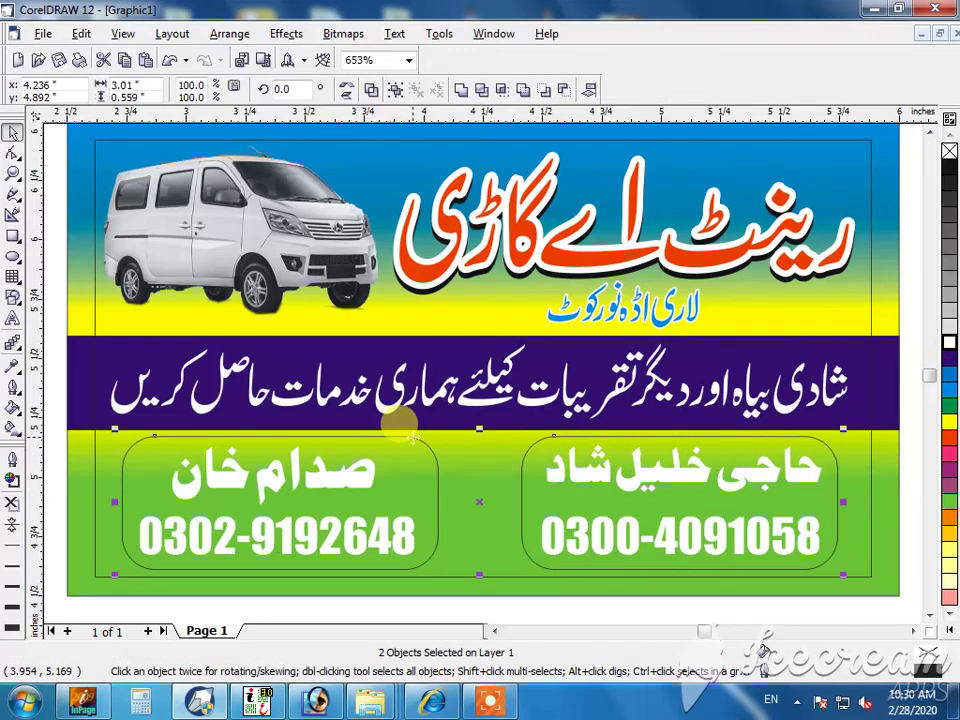
{"action": "key", "text": "F11"}
- Build a custom blend with orange stops, then pick dark red from the full colour picker
{"action": "left_click", "coordinate": [400, 331]}
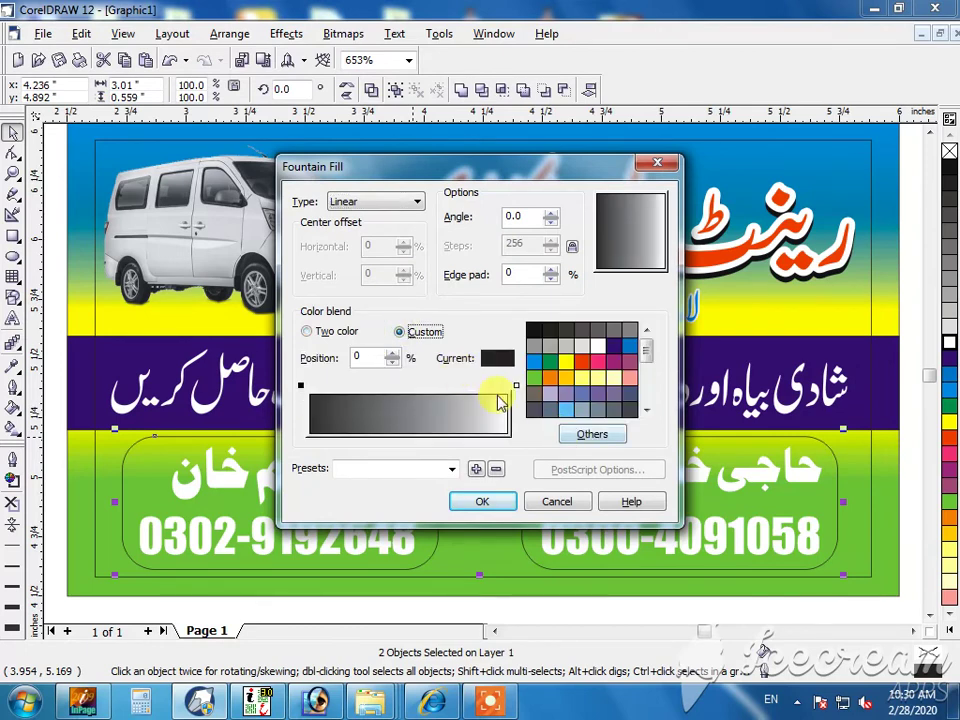
{"action": "double_click", "coordinate": [408, 398]}
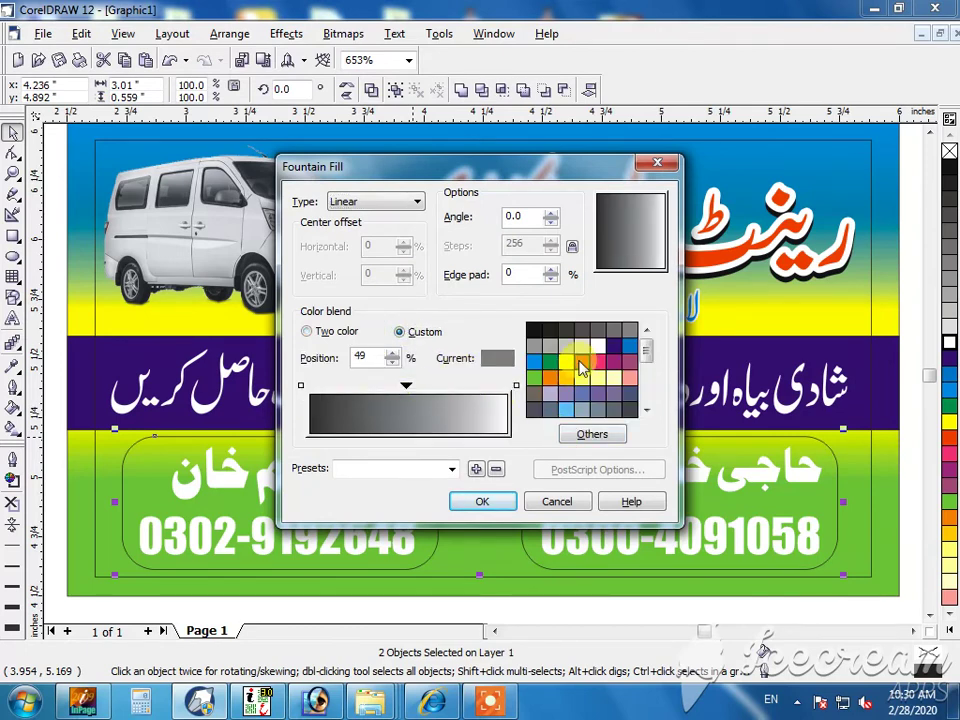
{"action": "left_click", "coordinate": [581, 362]}
{"action": "left_click", "coordinate": [516, 385]}
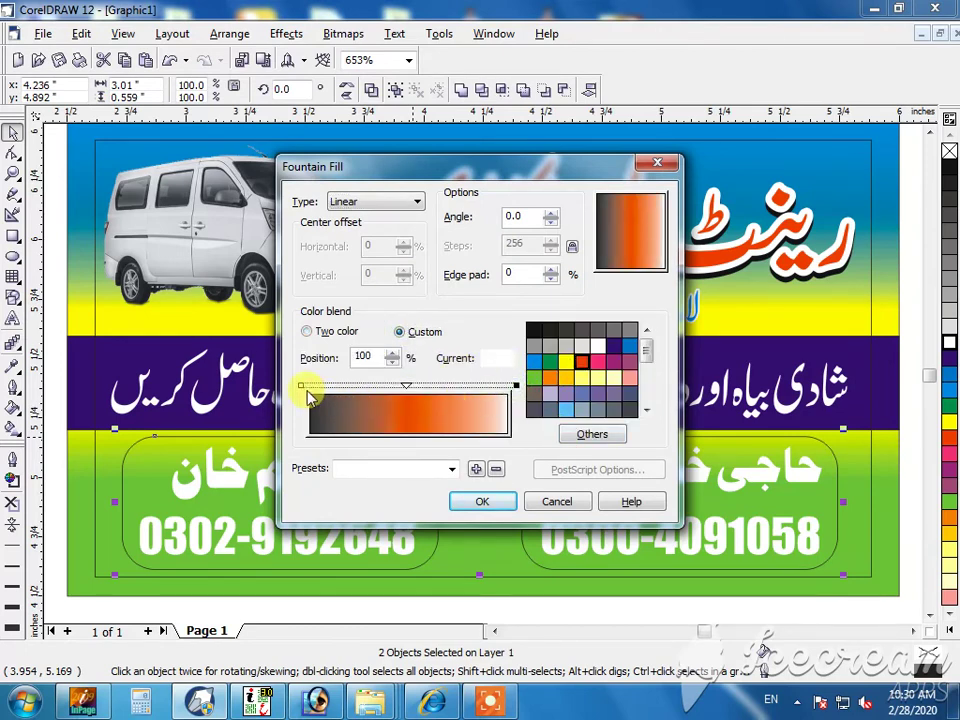
{"action": "left_click", "coordinate": [301, 386], "text": "shift"}
{"action": "left_click", "coordinate": [581, 362]}
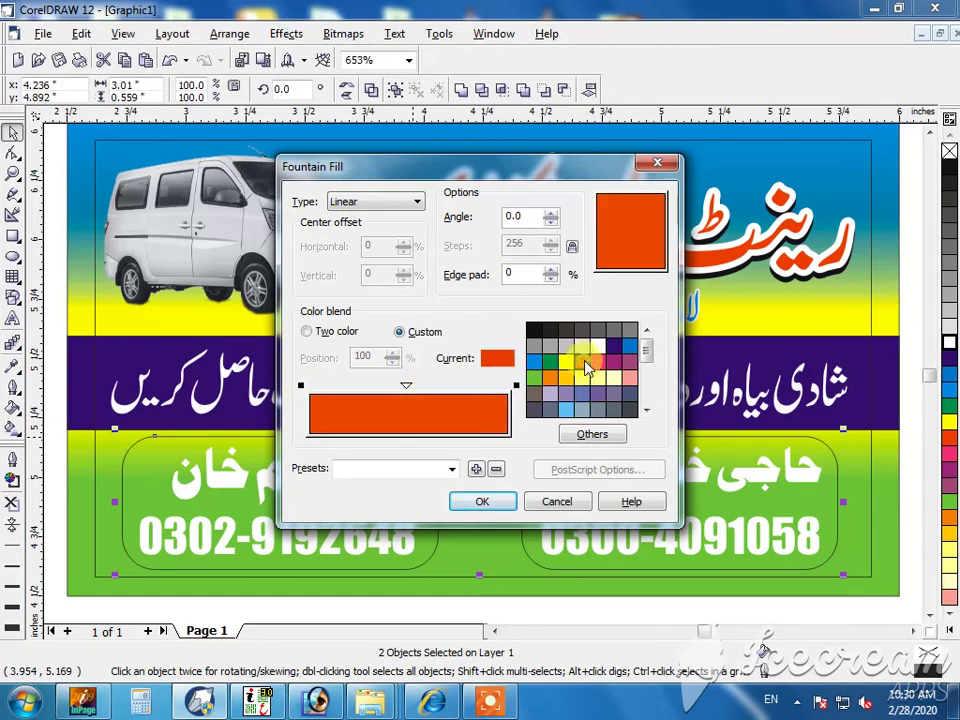
{"action": "left_click", "coordinate": [588, 438]}
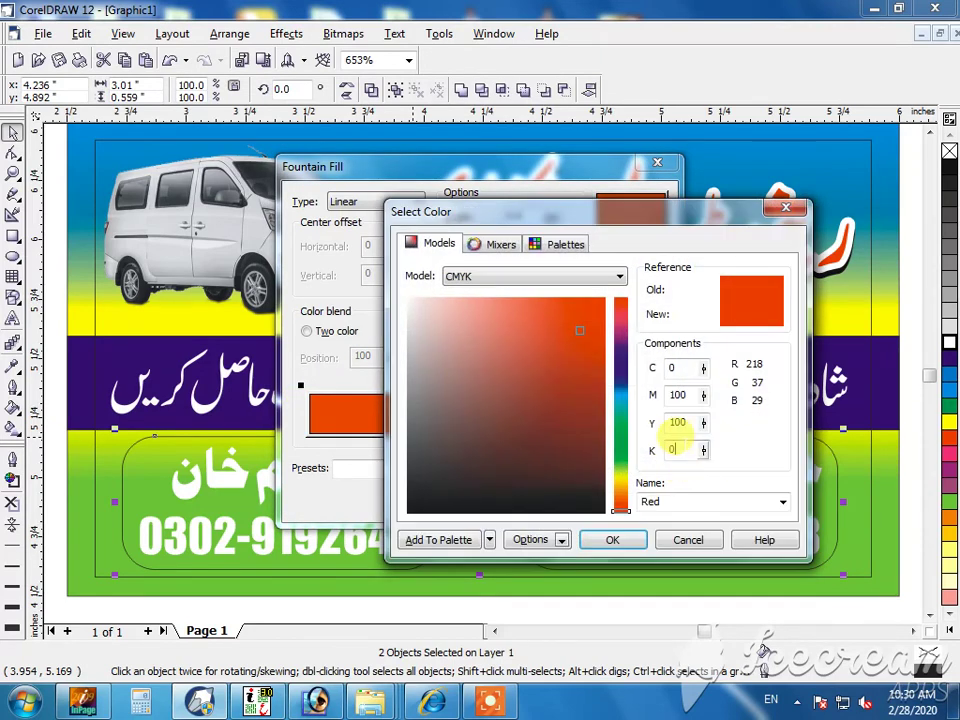
{"action": "key", "text": "Return"}
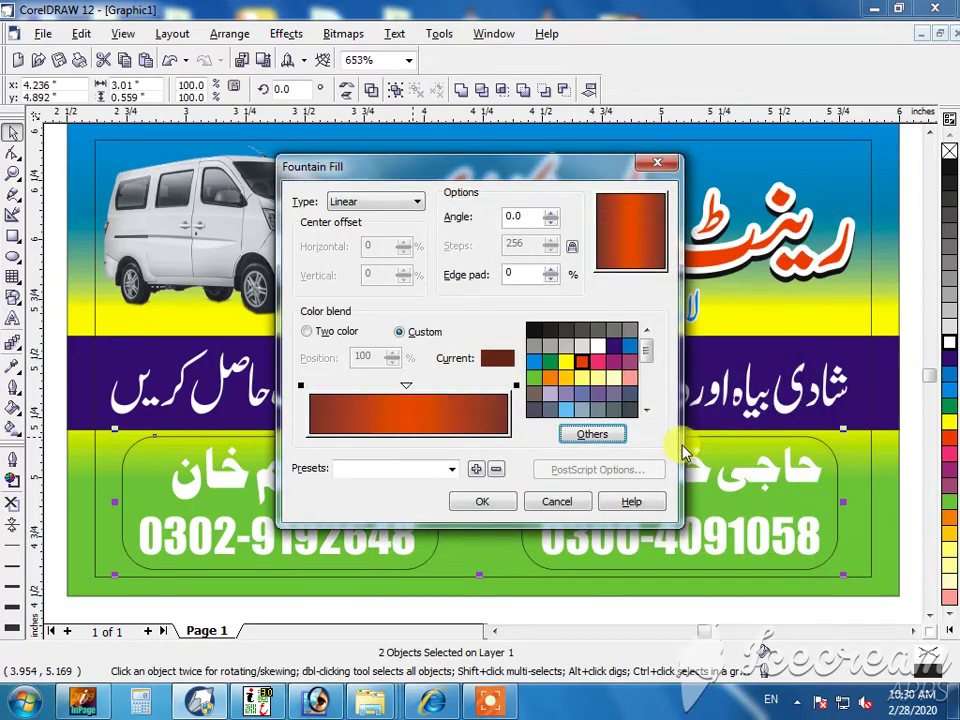